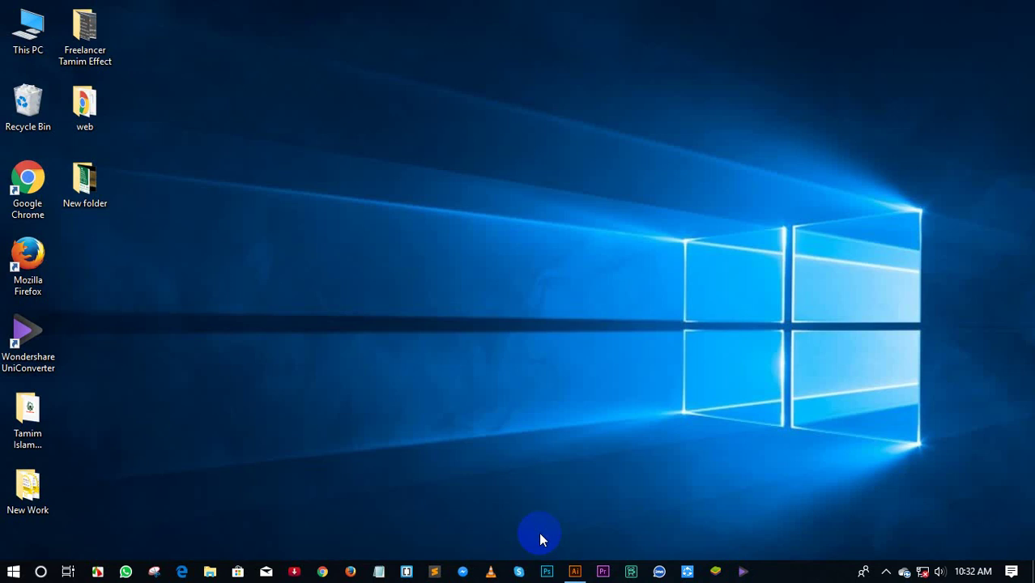
Step: Restore the Untitled-1 Illustrator window from the taskbar
left_click(574, 572)
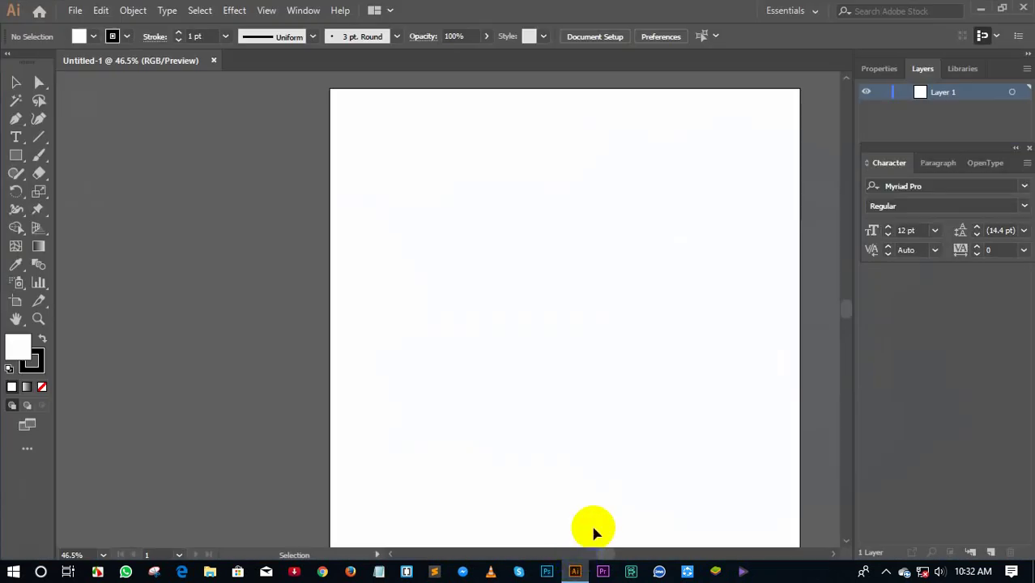
Step: Pan the view, browse the liquify tools, then draw a wide rectangle on the upper-left artboard
left_click_drag(605, 453, 488, 453)
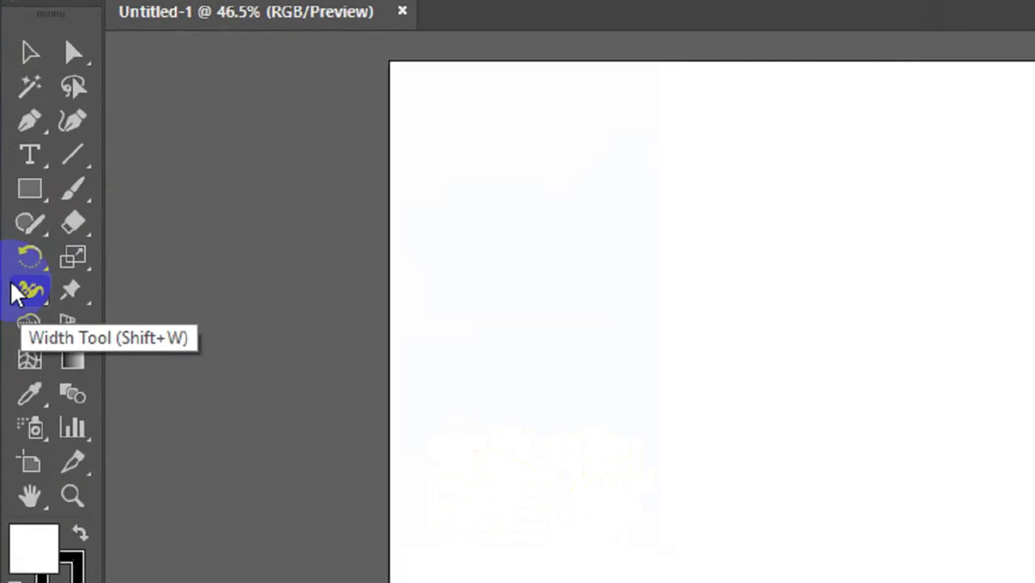
left_click(11, 213)
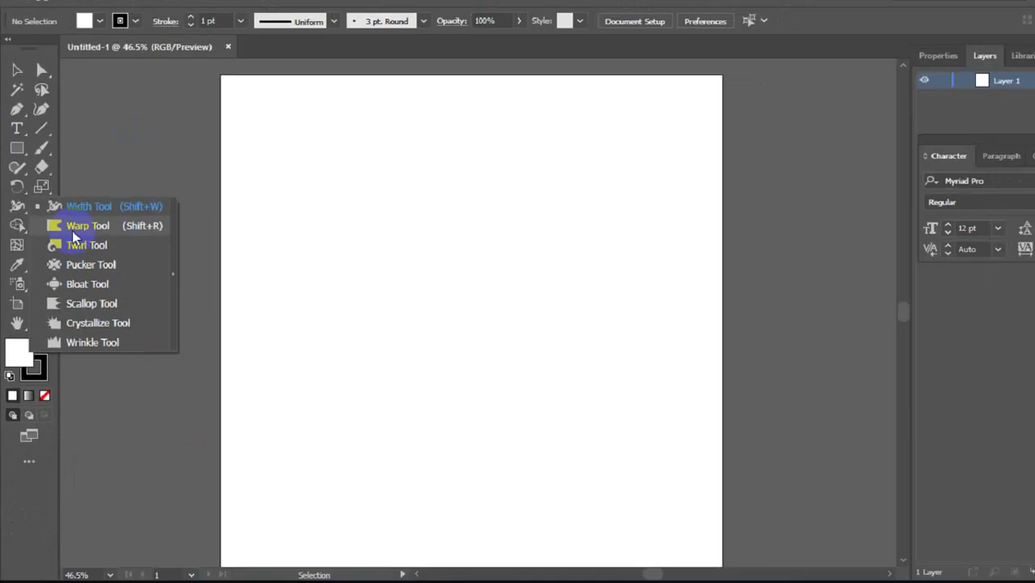
left_click(69, 227)
left_click_drag(15, 208, 73, 220)
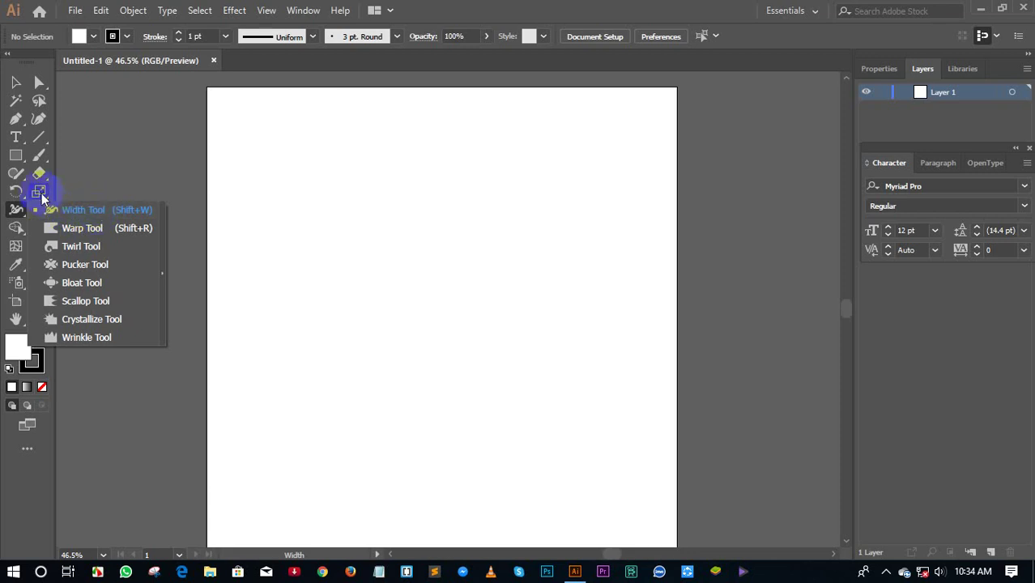
left_click(18, 157)
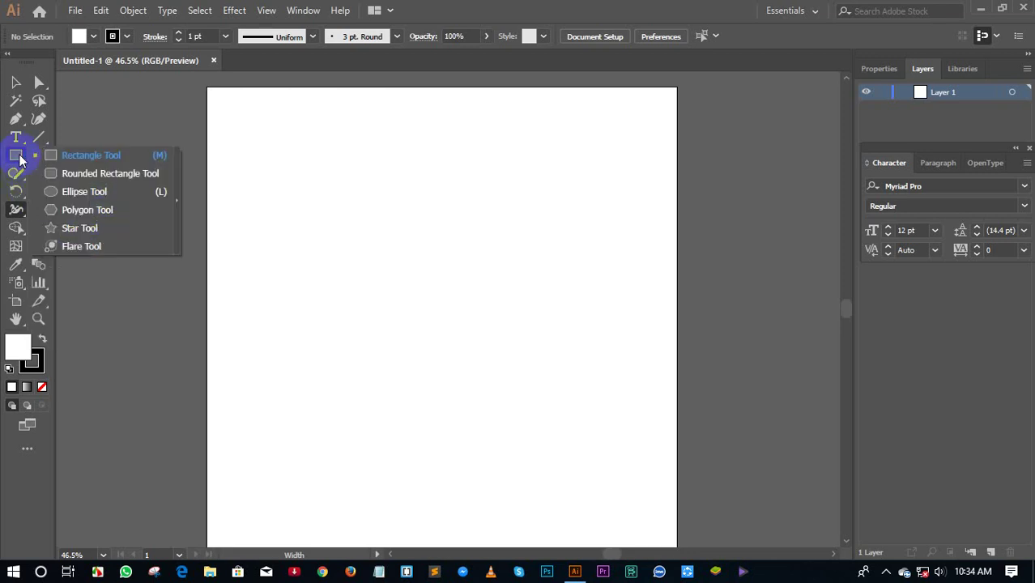
left_click_drag(19, 160, 81, 163)
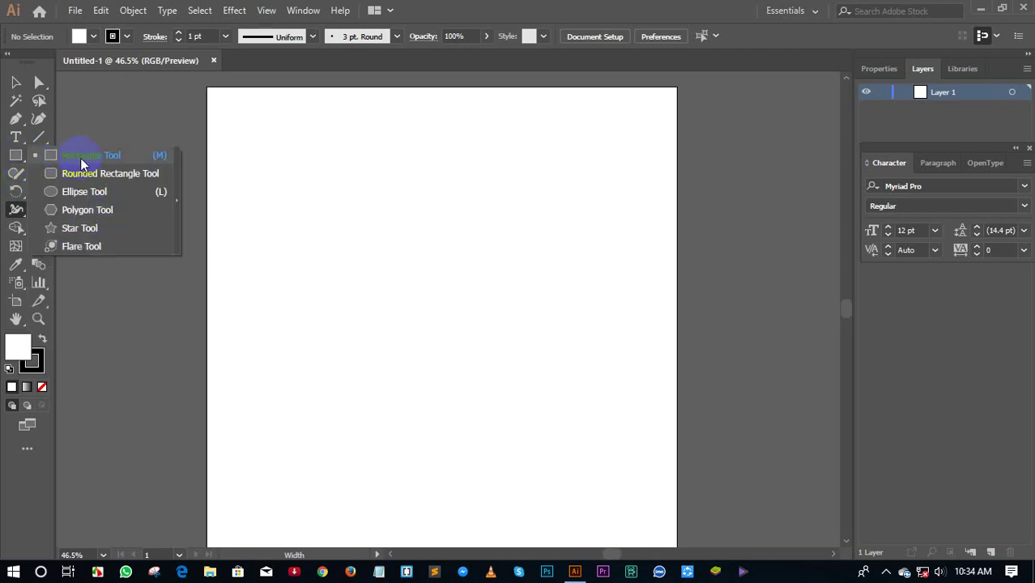
mouse_move(299, 215)
left_mouse_down()
mouse_move(308, 232)
mouse_move(515, 294)
left_mouse_up()
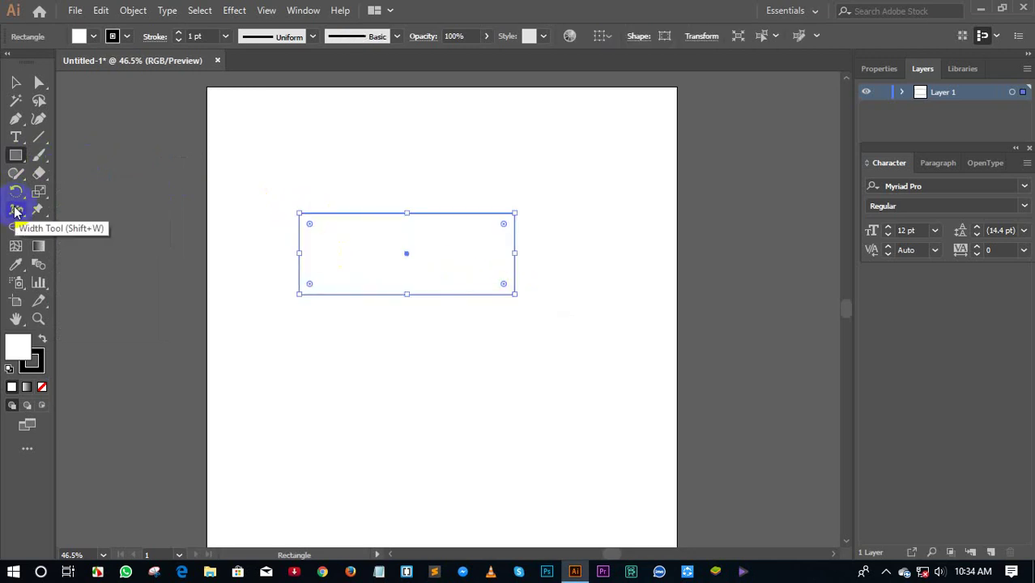
Step: With the Width Tool, widen the rectangle's top and right edges into tapered lenses
left_click(16, 211)
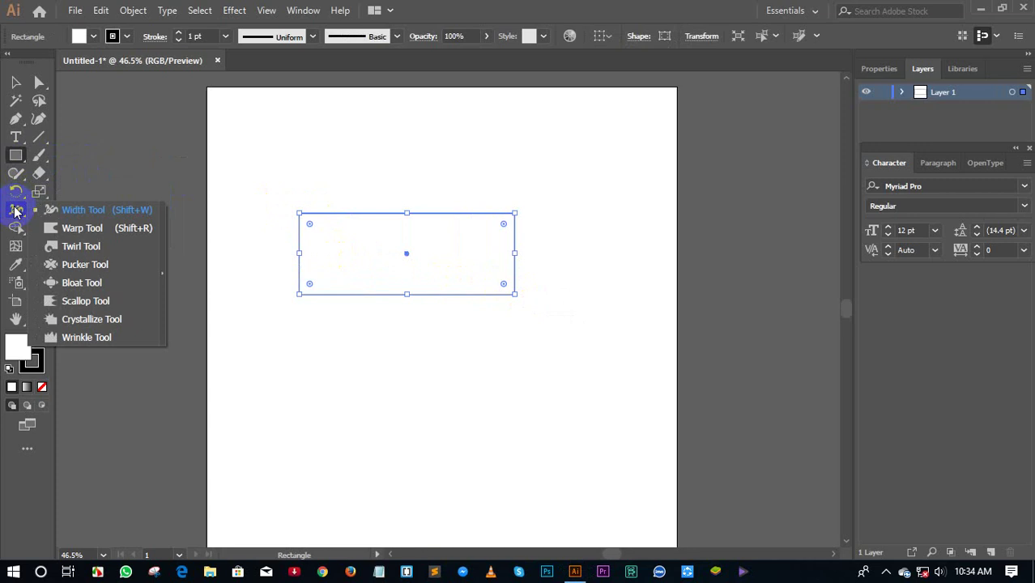
left_click_drag(16, 212, 66, 213)
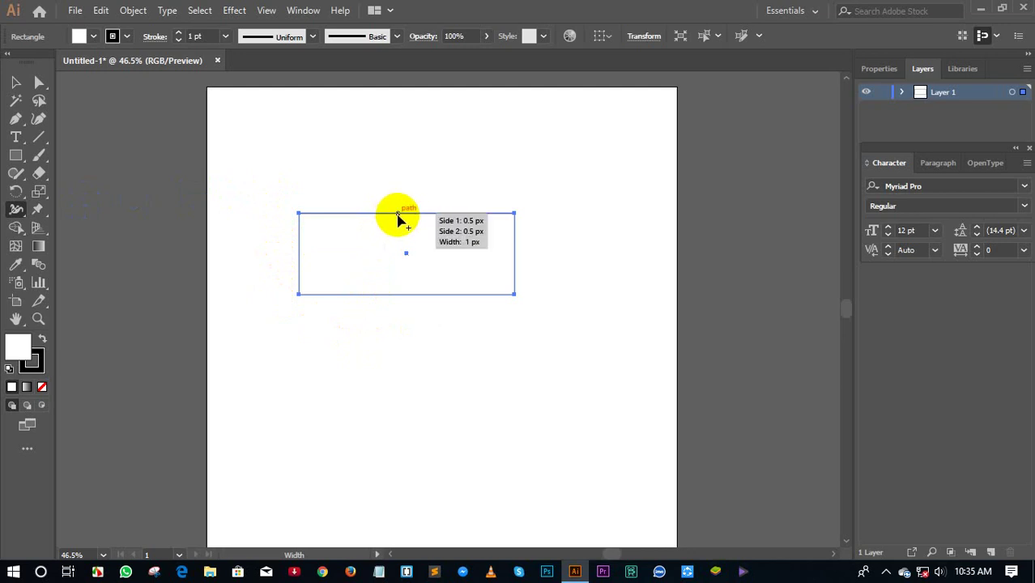
left_click_drag(398, 213, 398, 223)
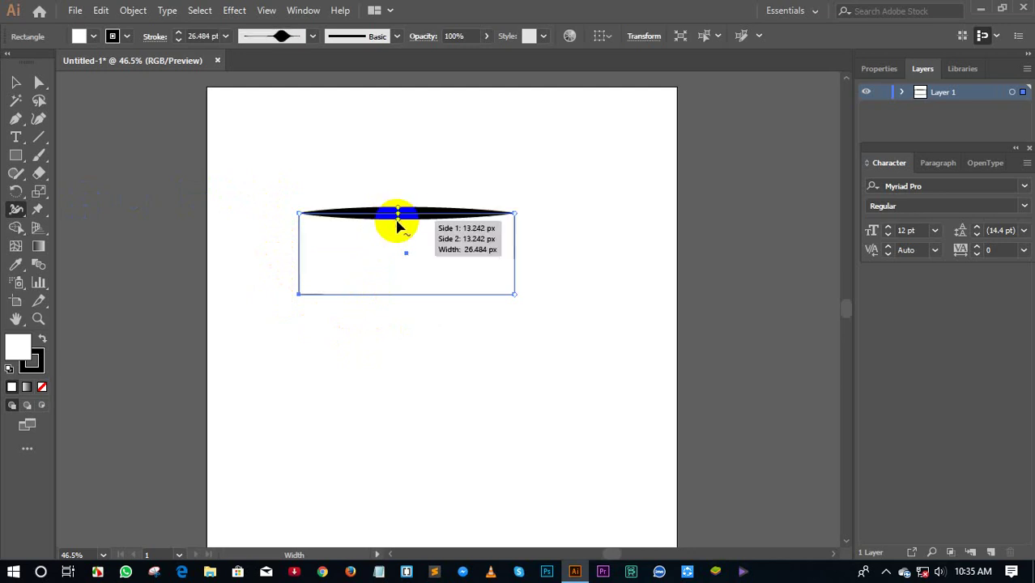
key("ctrl+z")
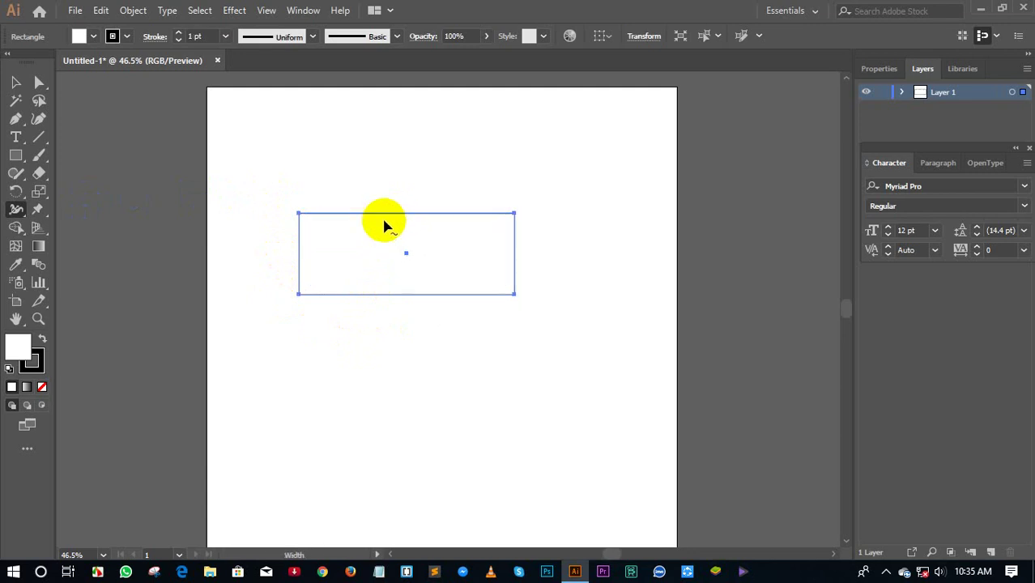
left_click(386, 219)
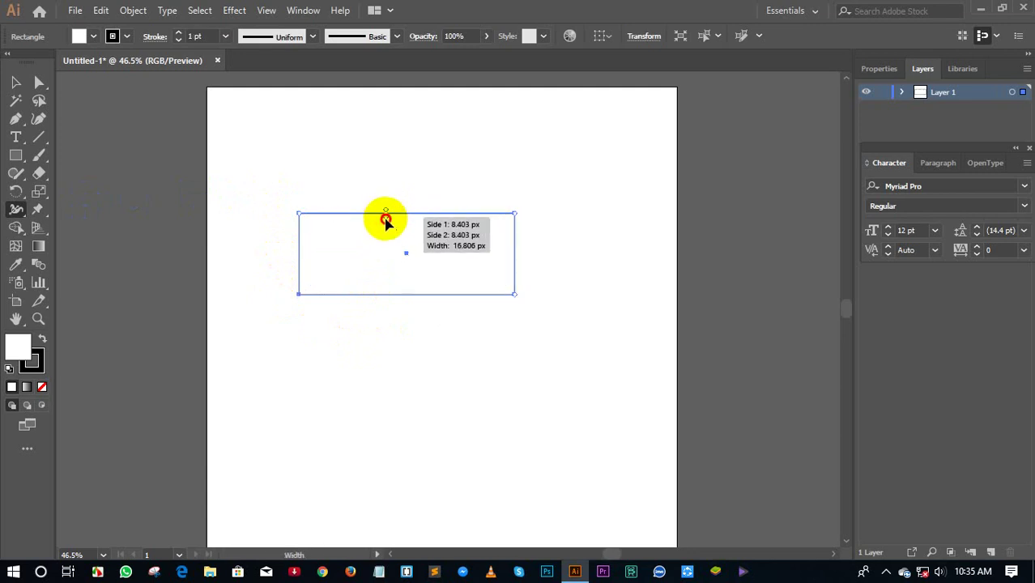
left_click_drag(387, 219, 386, 228)
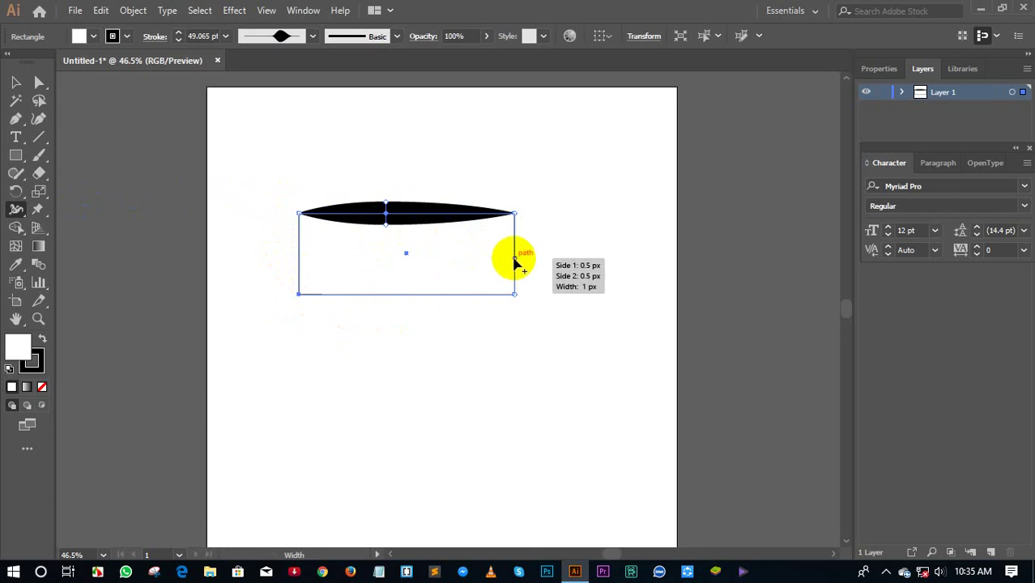
left_click_drag(514, 256, 529, 257)
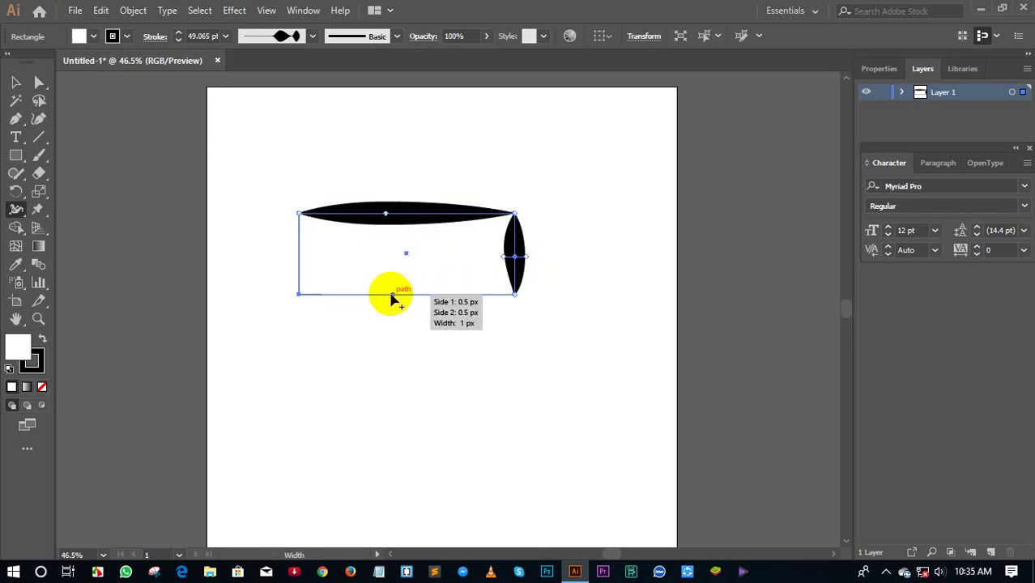
mouse_move(389, 297)
left_mouse_down()
mouse_move(340, 298)
mouse_move(354, 280)
left_mouse_up()
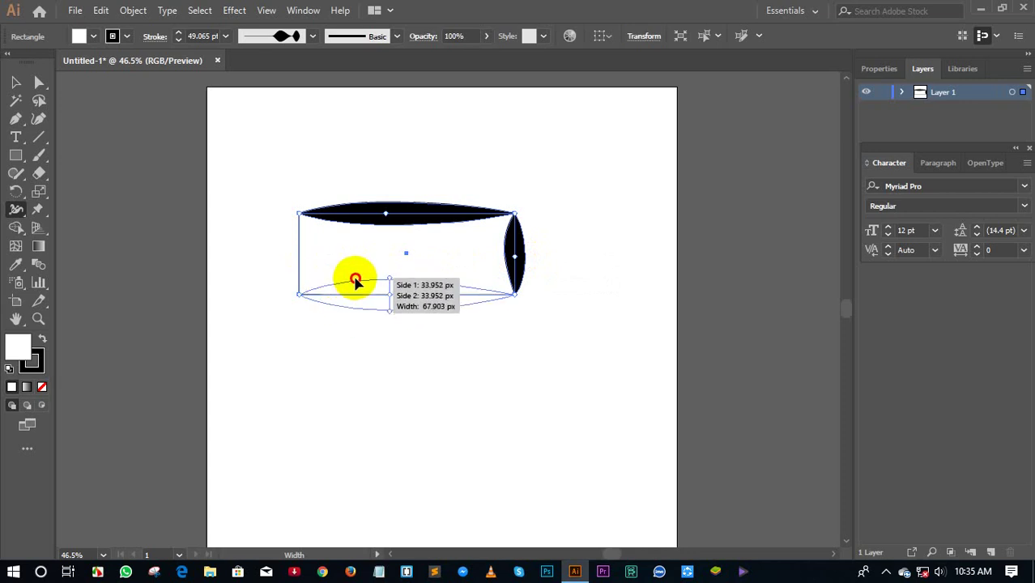
Step: Widen the left edge into a wide lens and add bulges to the right and bottom edges
mouse_move(299, 254)
left_mouse_down()
mouse_move(285, 261)
mouse_move(315, 260)
left_mouse_up()
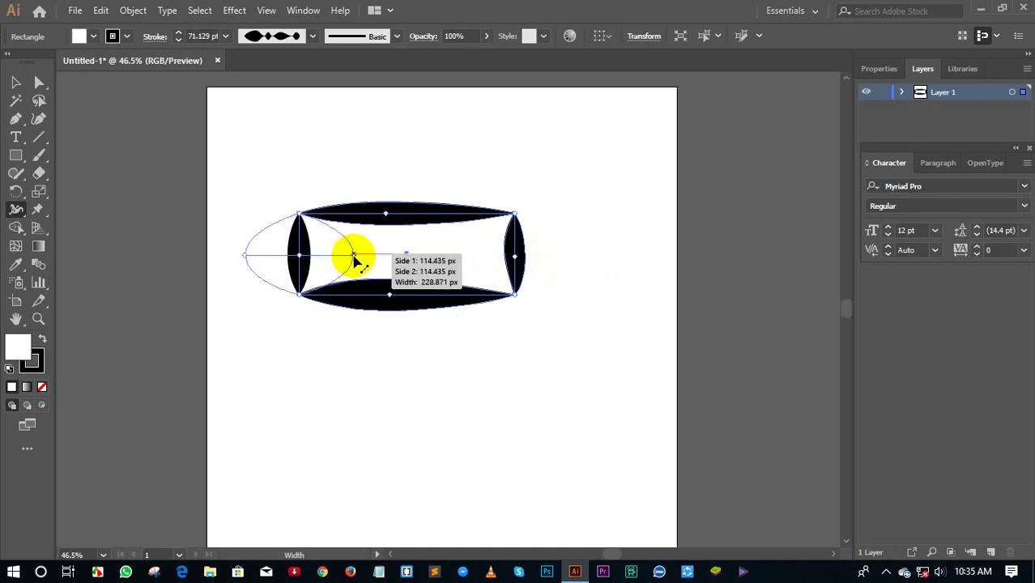
mouse_move(315, 259)
left_mouse_down()
mouse_move(375, 247)
mouse_move(391, 233)
mouse_move(368, 213)
left_mouse_up()
left_click_drag(515, 243, 535, 224)
left_click_drag(442, 294, 441, 288)
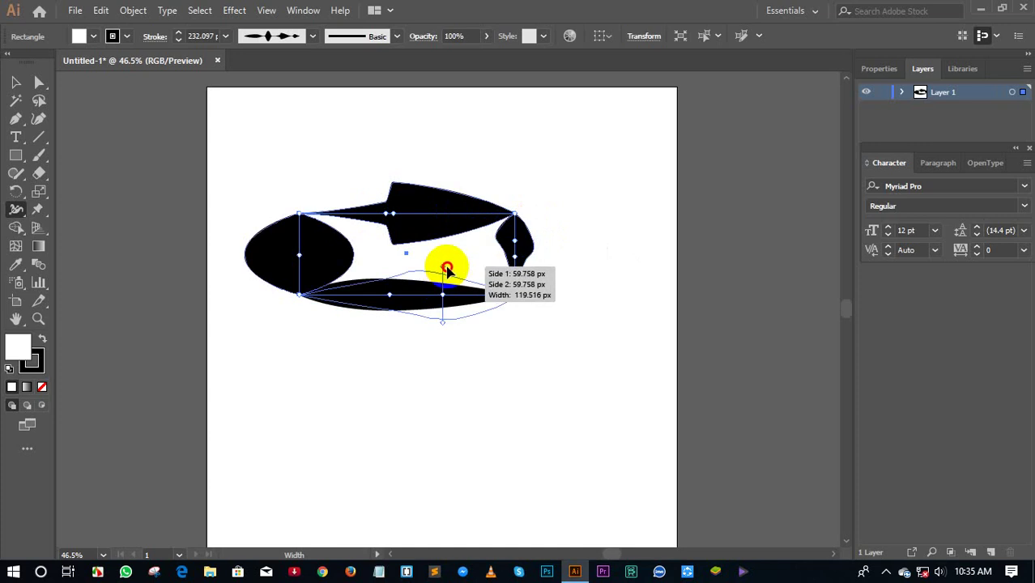
left_click_drag(441, 287, 458, 253)
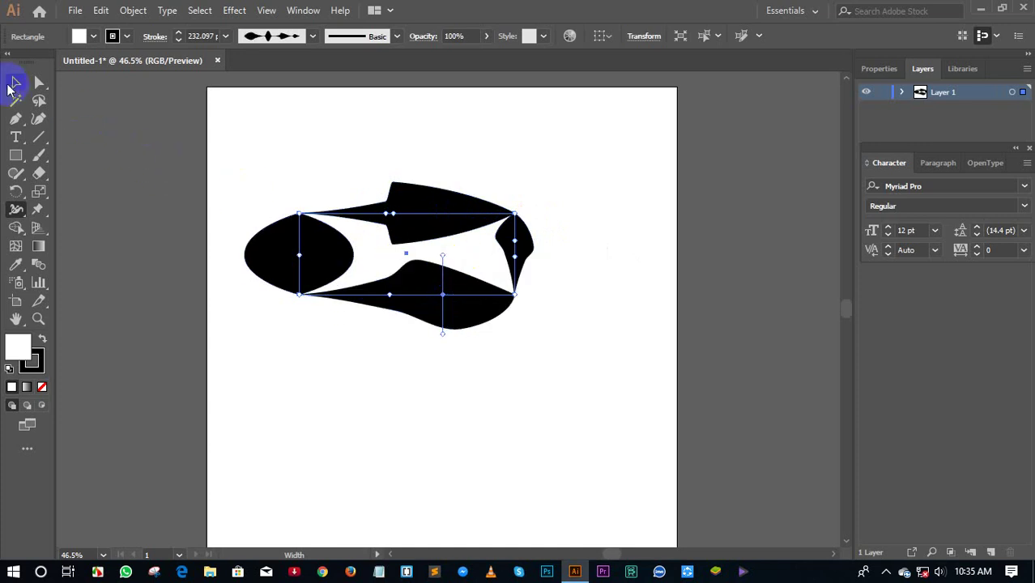
Step: Select the width-distorted shape and delete it
left_click(16, 83)
left_click_drag(251, 199, 490, 352)
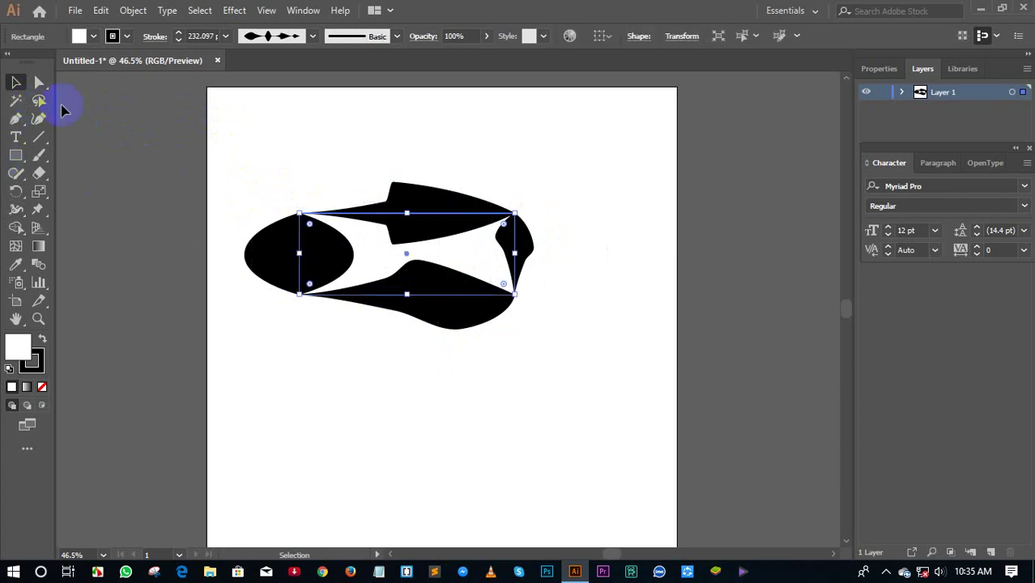
key("Delete")
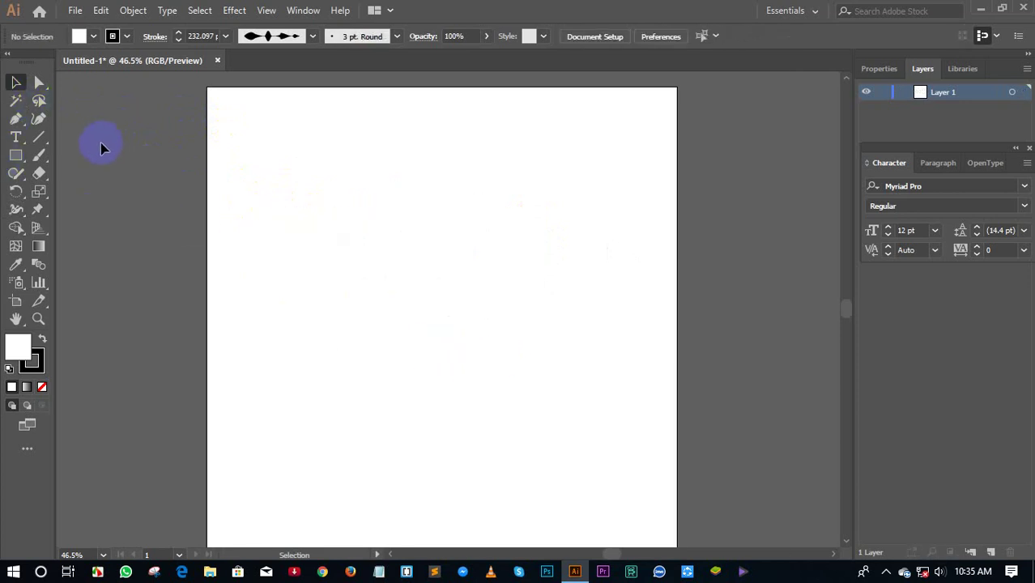
Step: Draw an ellipse near the artboard centre with the Ellipse Tool
right_click(16, 208)
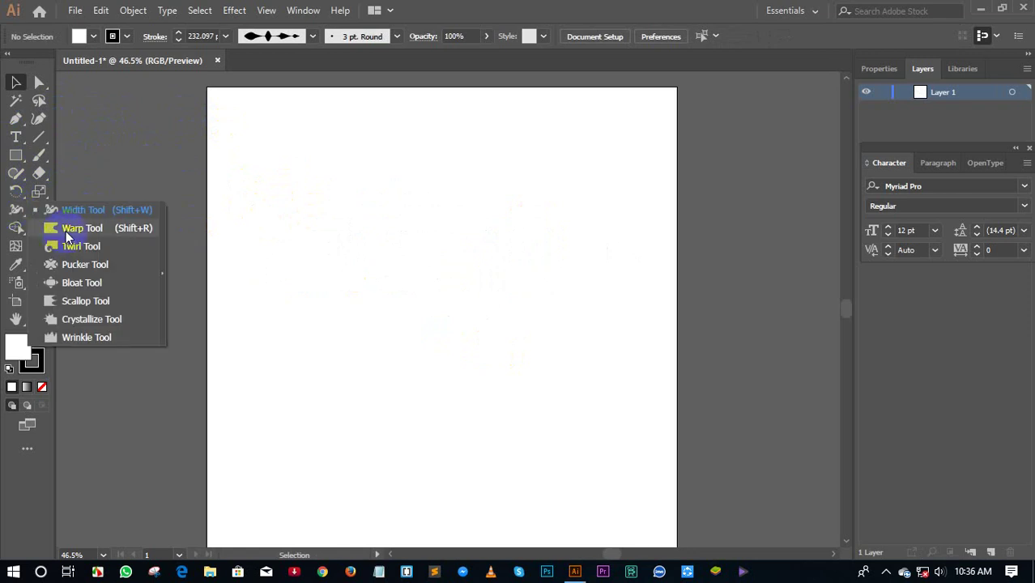
right_click(15, 155)
left_click(65, 156)
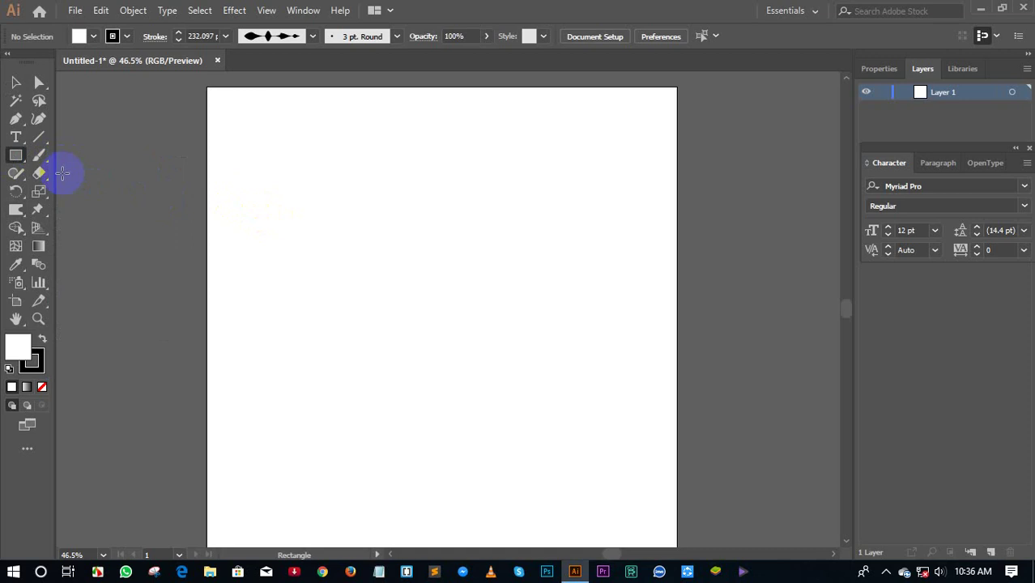
right_click(15, 154)
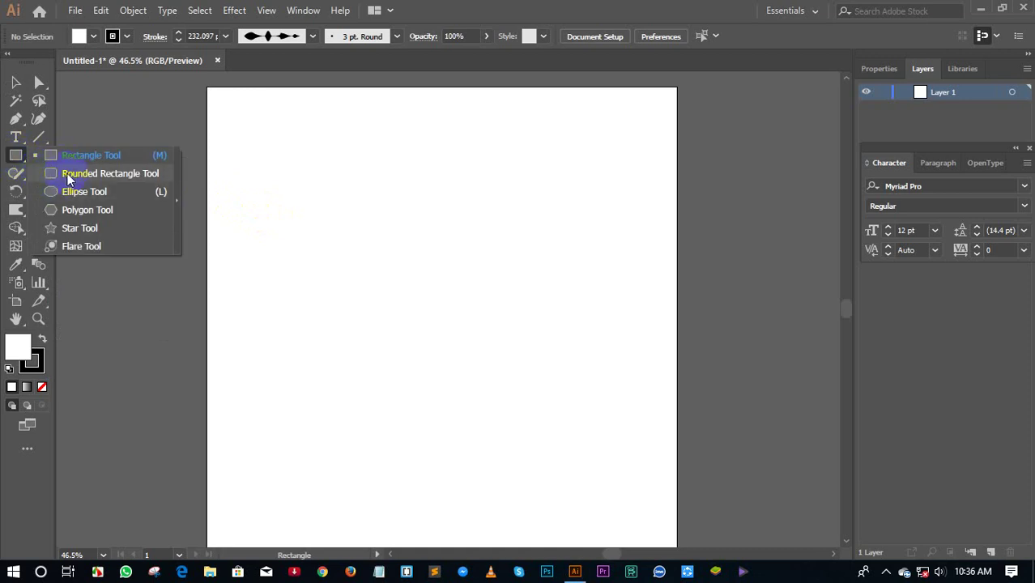
left_click(77, 191)
left_click_drag(304, 231, 477, 376)
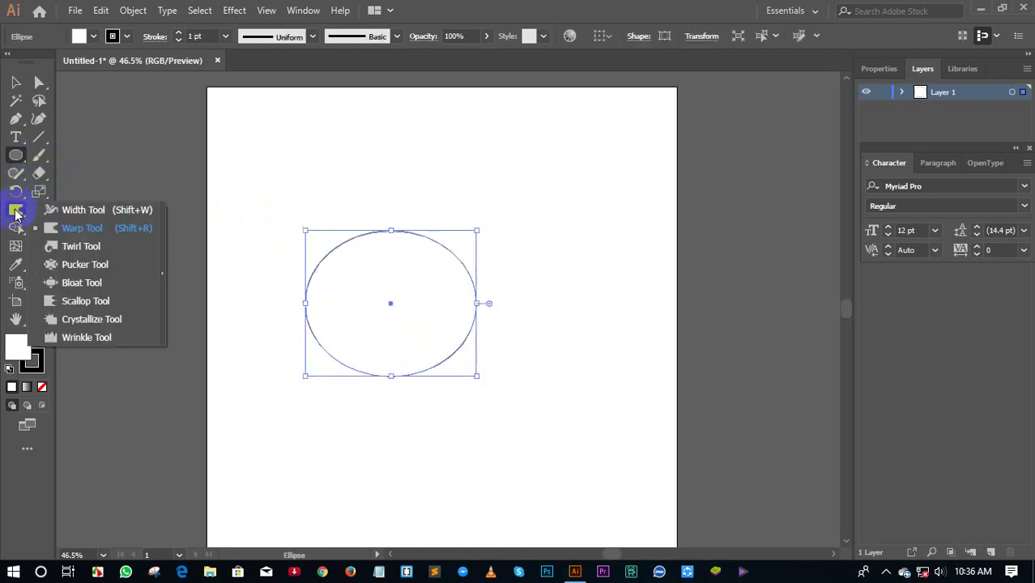
Step: Warp the ellipse's edges all around into a wavy outline with the Warp Tool
left_click_drag(17, 213, 48, 224)
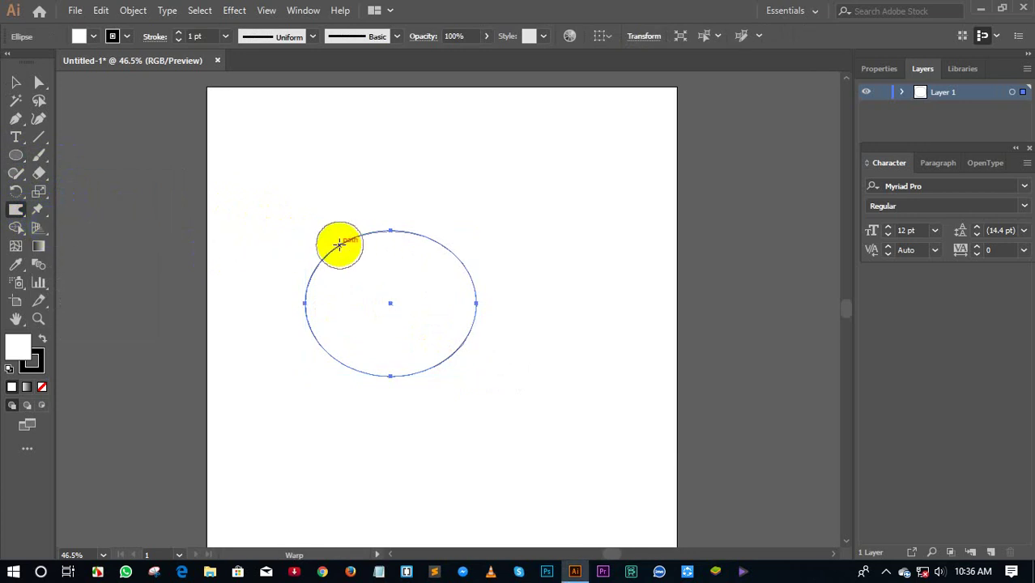
left_click_drag(339, 244, 261, 271)
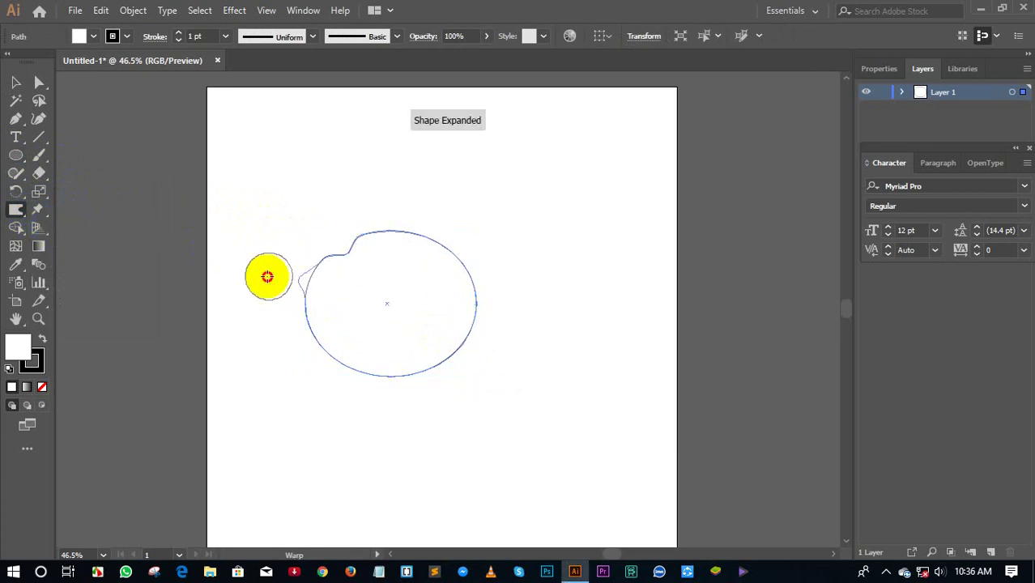
mouse_move(405, 229)
left_mouse_down()
mouse_move(478, 289)
mouse_move(441, 301)
mouse_move(458, 342)
mouse_move(493, 357)
mouse_move(439, 363)
mouse_move(426, 377)
left_mouse_up()
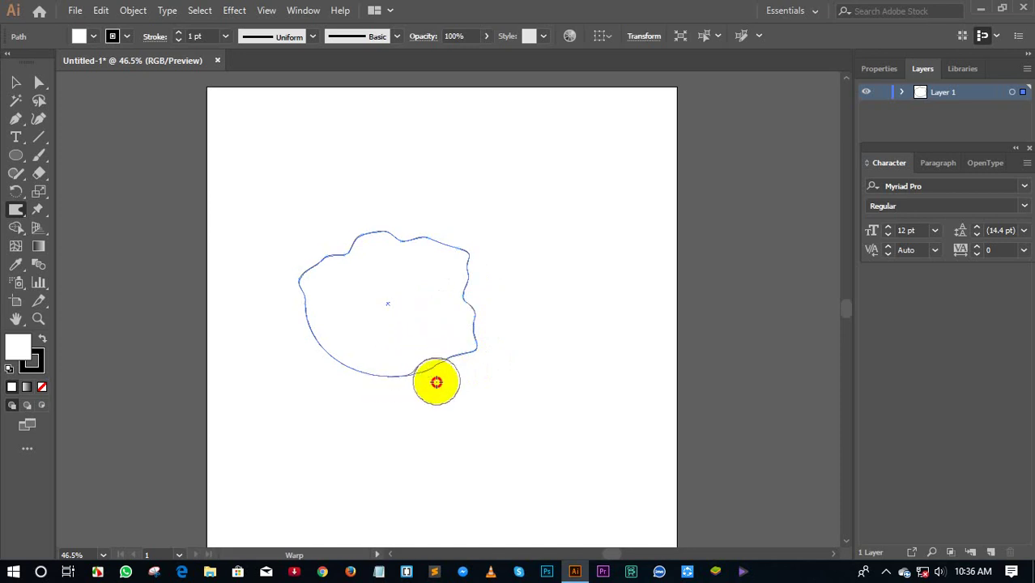
mouse_move(358, 341)
left_mouse_down()
mouse_move(284, 363)
mouse_move(349, 300)
left_mouse_up()
left_click_drag(241, 300, 347, 319)
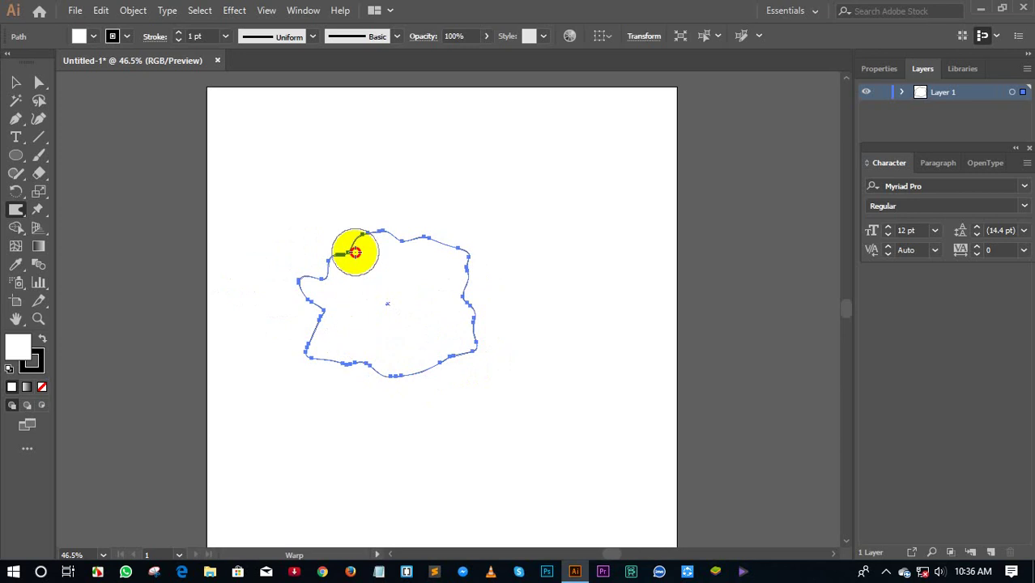
left_click_drag(354, 248, 404, 261)
left_click_drag(469, 207, 441, 293)
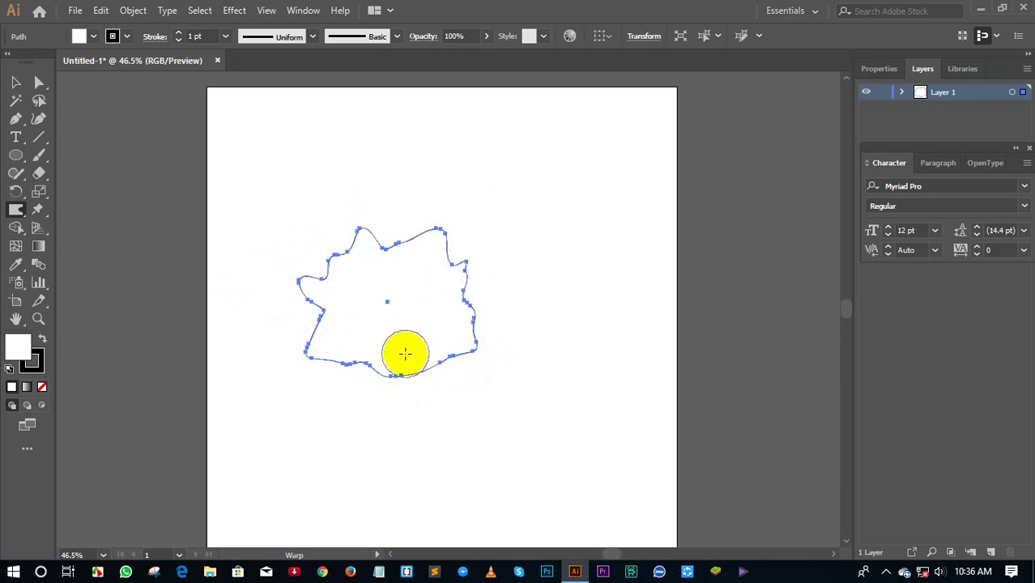
mouse_move(404, 352)
left_mouse_down()
mouse_move(442, 376)
mouse_move(479, 356)
left_mouse_up()
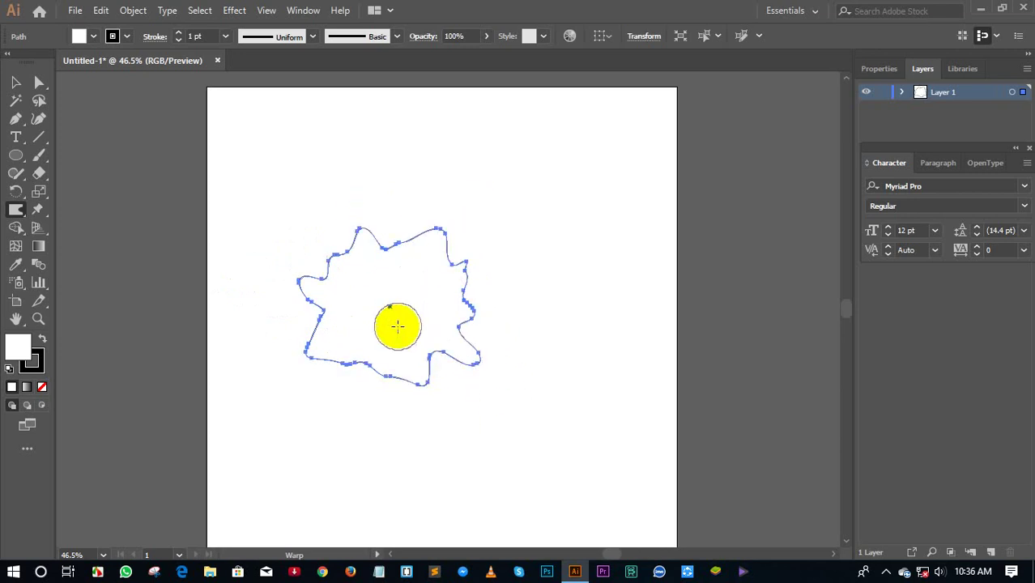
left_click_drag(336, 366, 437, 367)
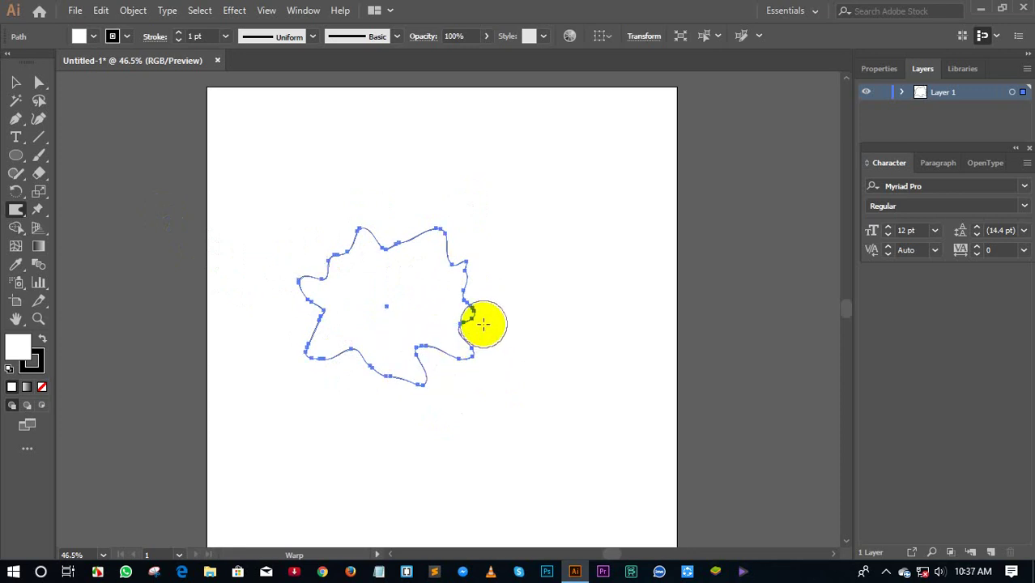
left_click_drag(438, 367, 478, 321)
Step: Select the wavy shape and delete it
left_click(22, 209)
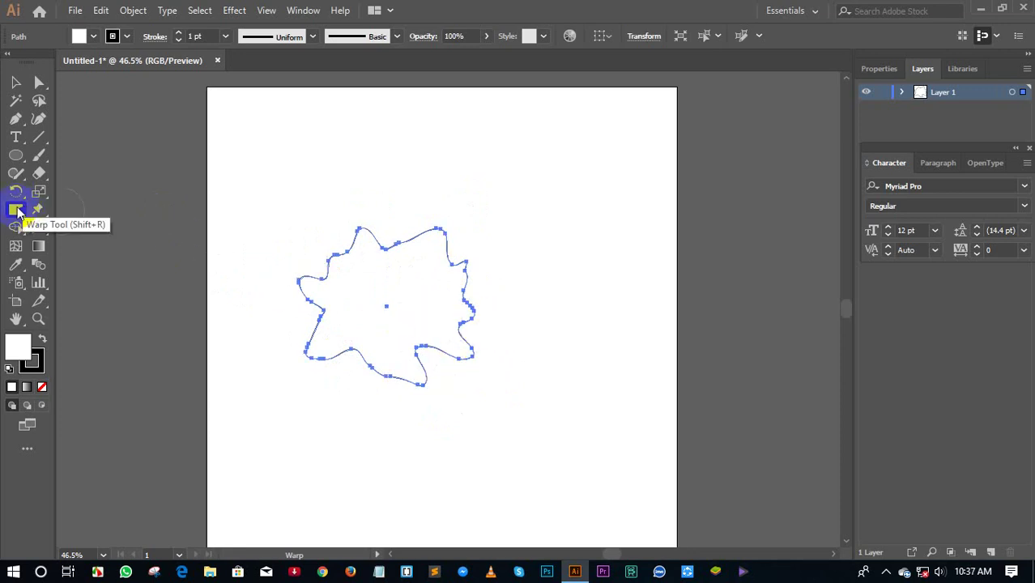
left_click(16, 213)
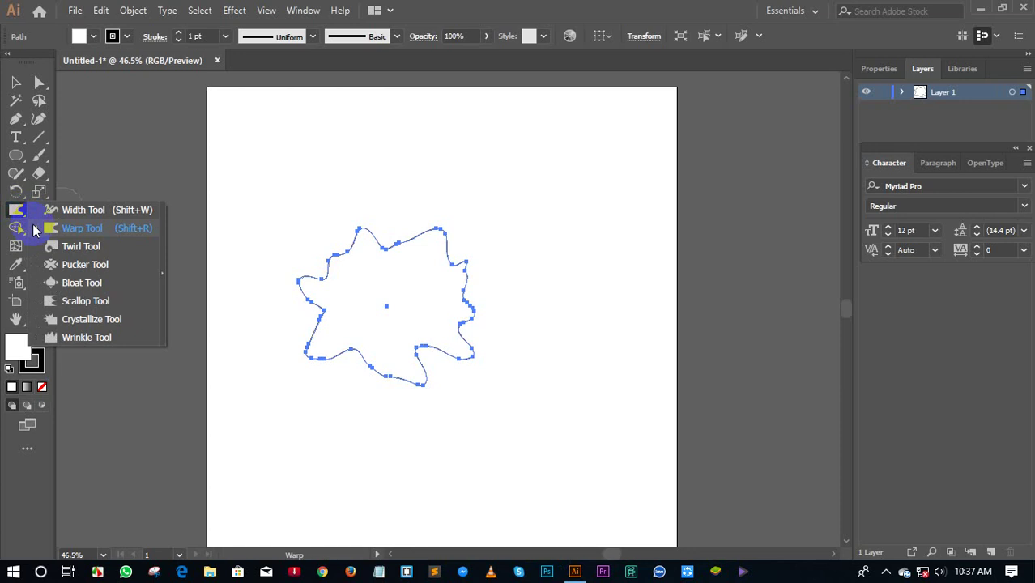
left_click(15, 82)
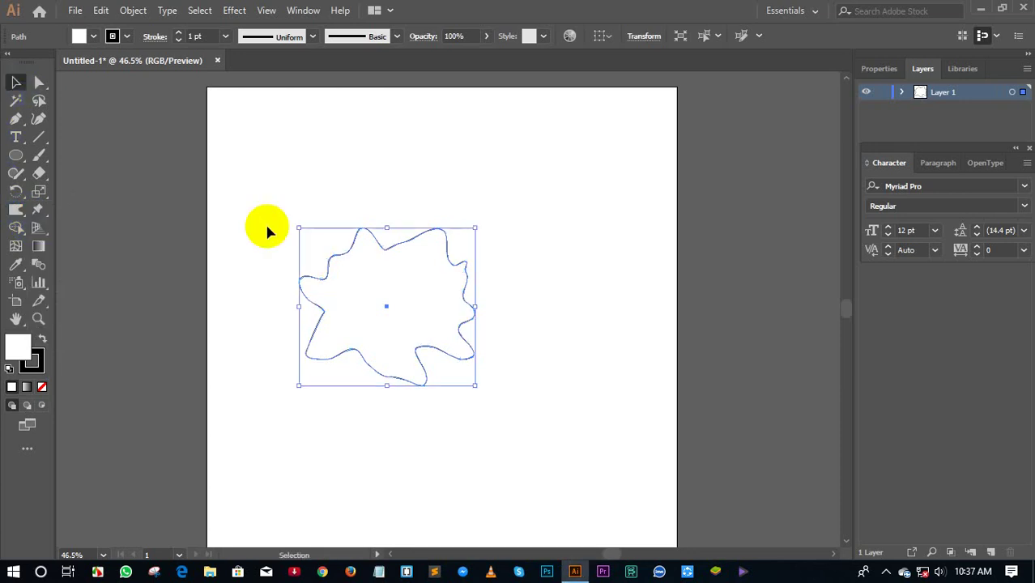
key("Delete")
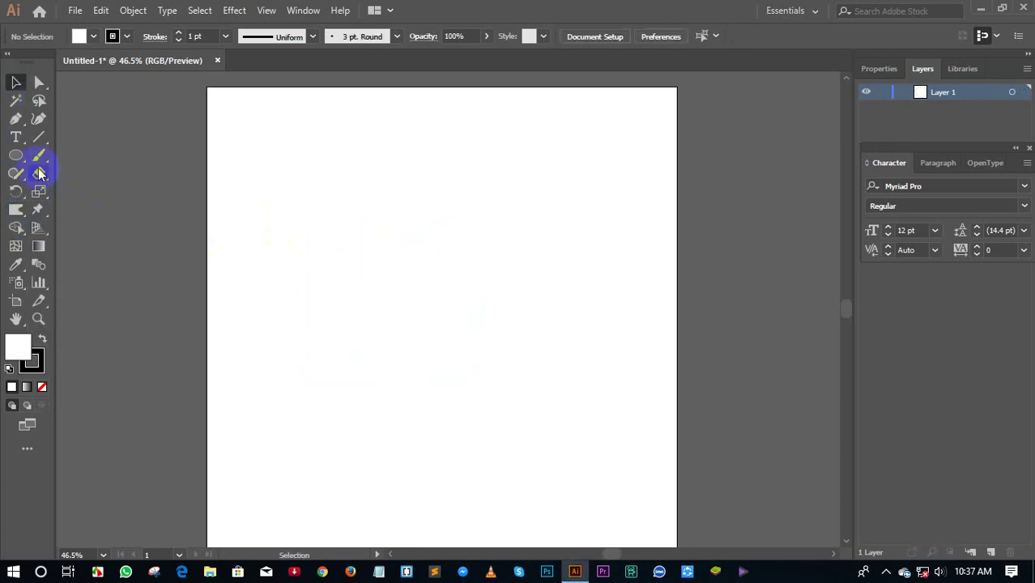
Step: Draw a new plain rectangle above the artboard centre with the Rectangle Tool
left_click(15, 155)
left_click(73, 155)
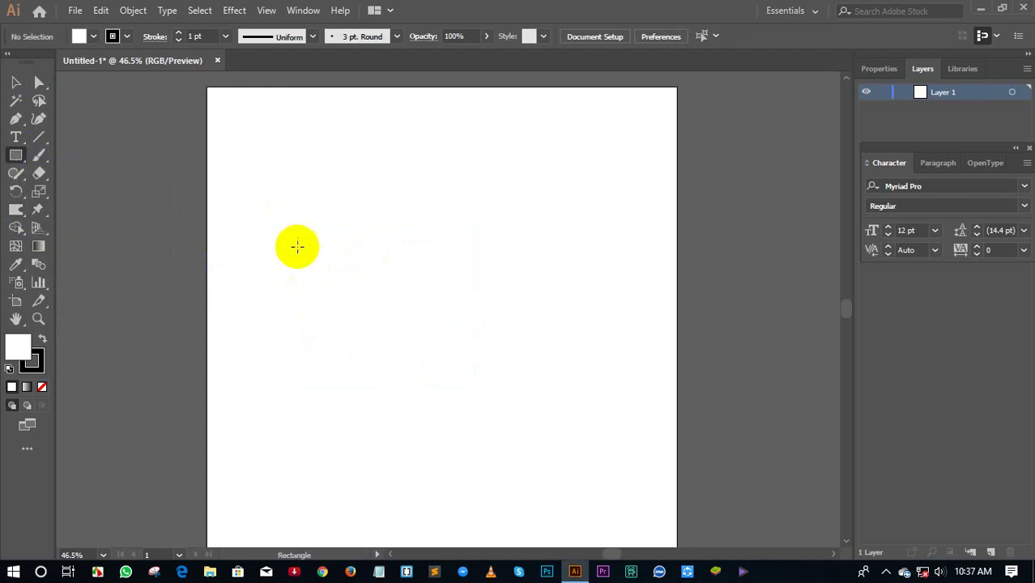
left_click_drag(298, 246, 494, 373)
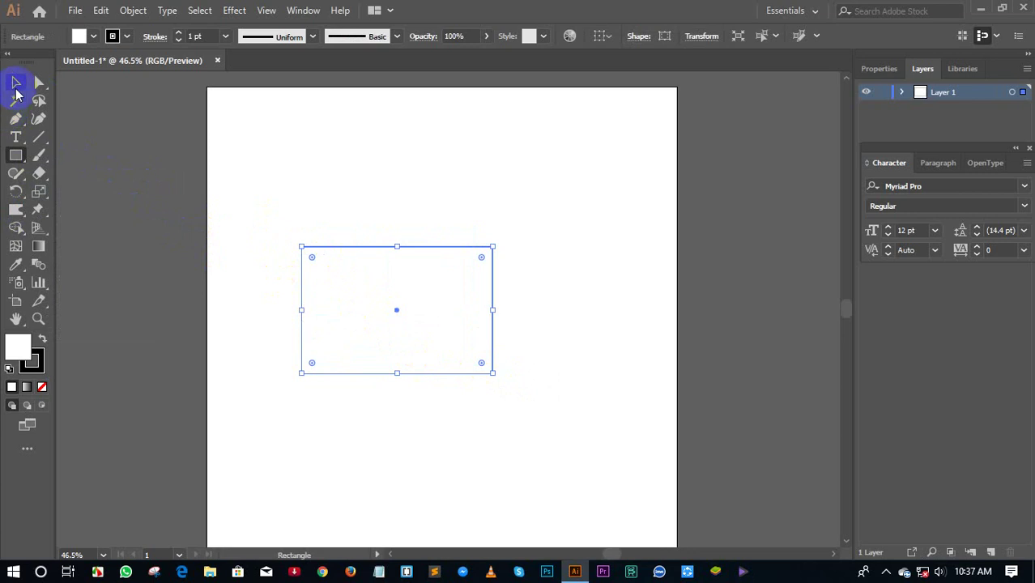
left_click(22, 213)
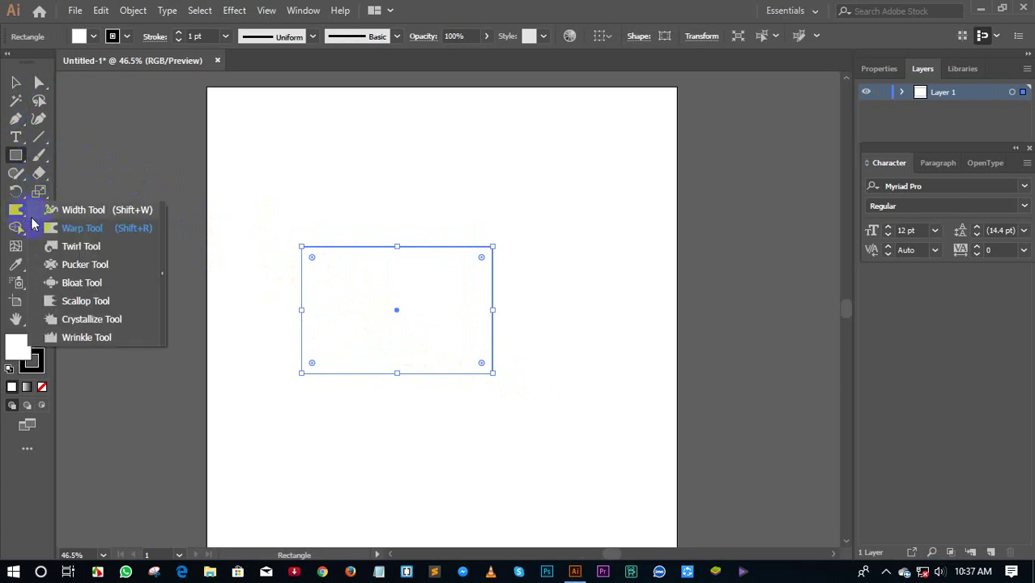
Step: Twirl a loose spiral at the top-left corner and a tight one into the top edge
left_click(81, 246)
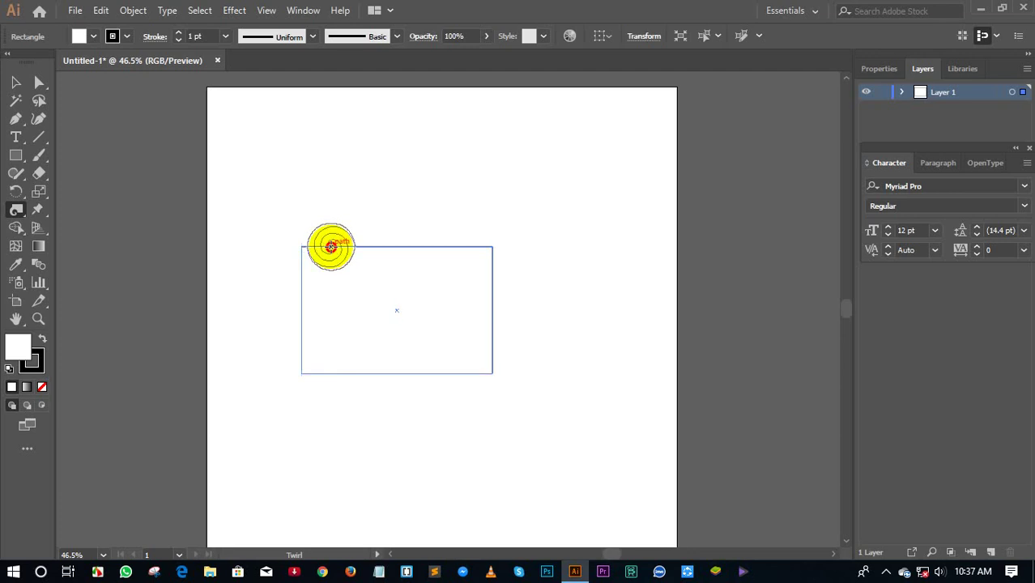
left_click(331, 247)
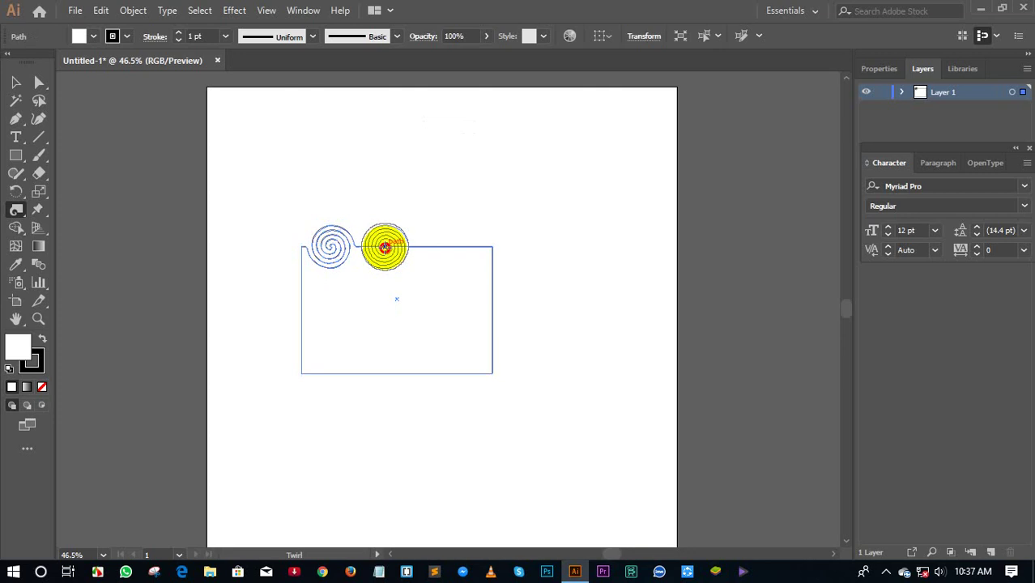
left_click(385, 247)
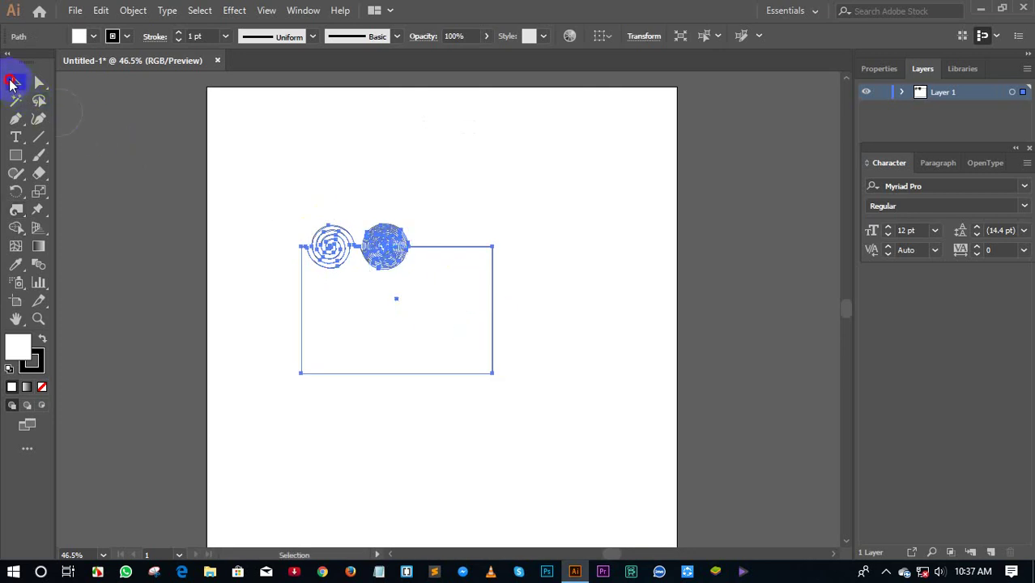
Step: Deselect everything, then nudge the shape up-right and back left with the Selection Tool
left_click(14, 83)
left_click(282, 129)
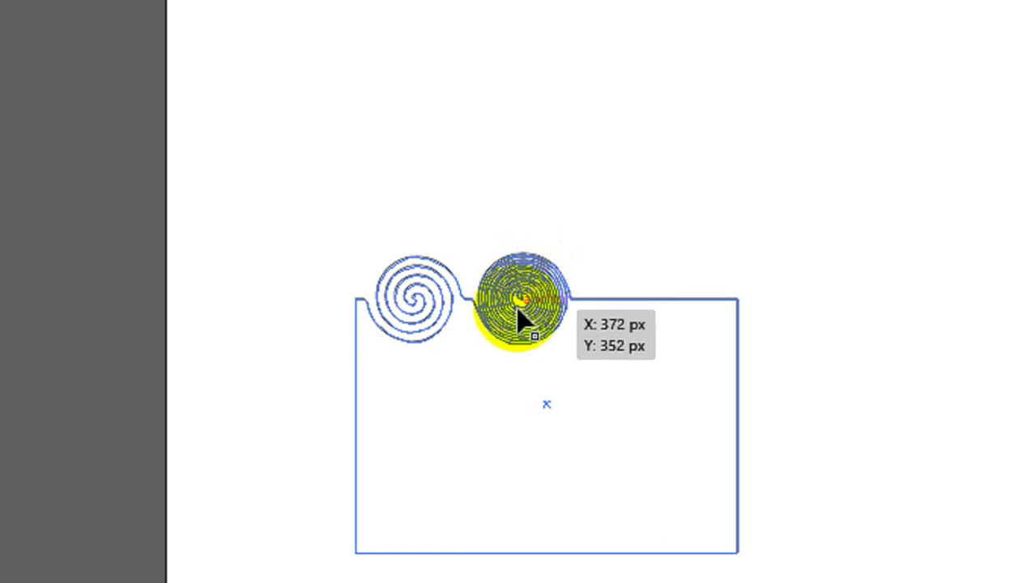
left_click_drag(418, 302, 427, 295)
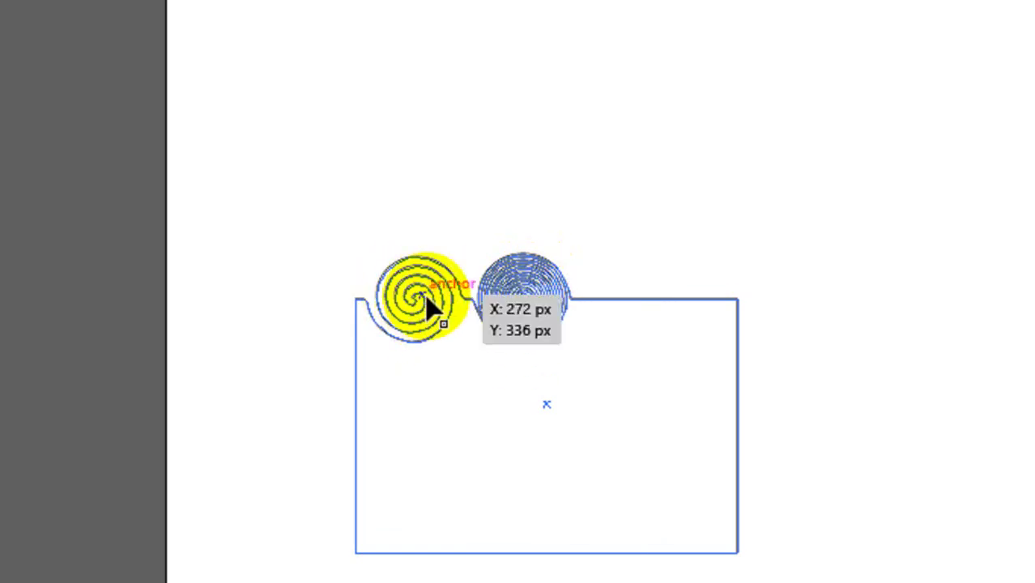
left_click_drag(427, 300, 398, 298)
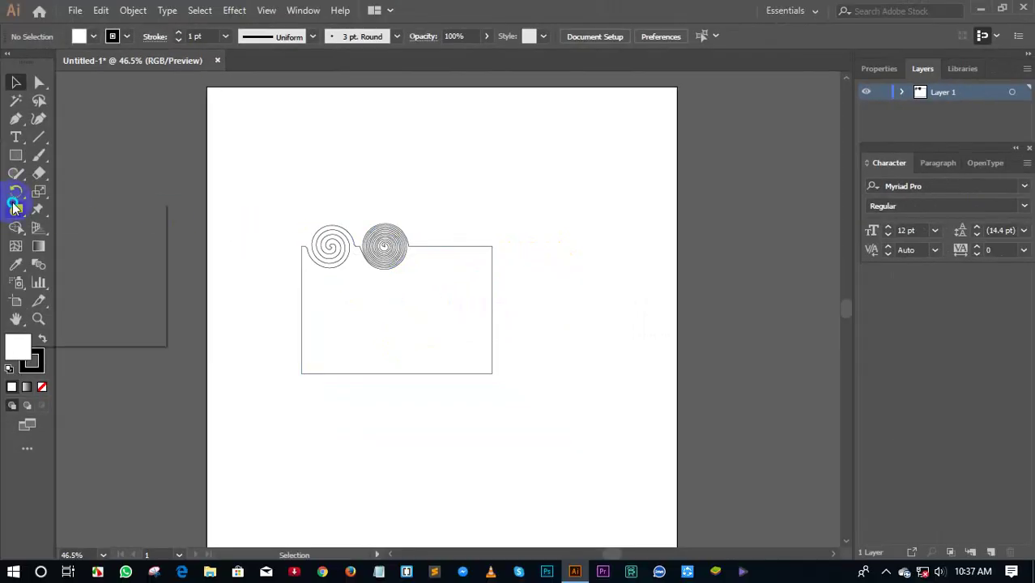
Step: Twirl spirals into the right edge, bottom-right corner, bottom, bottom-left and top-right edges
left_click(63, 241)
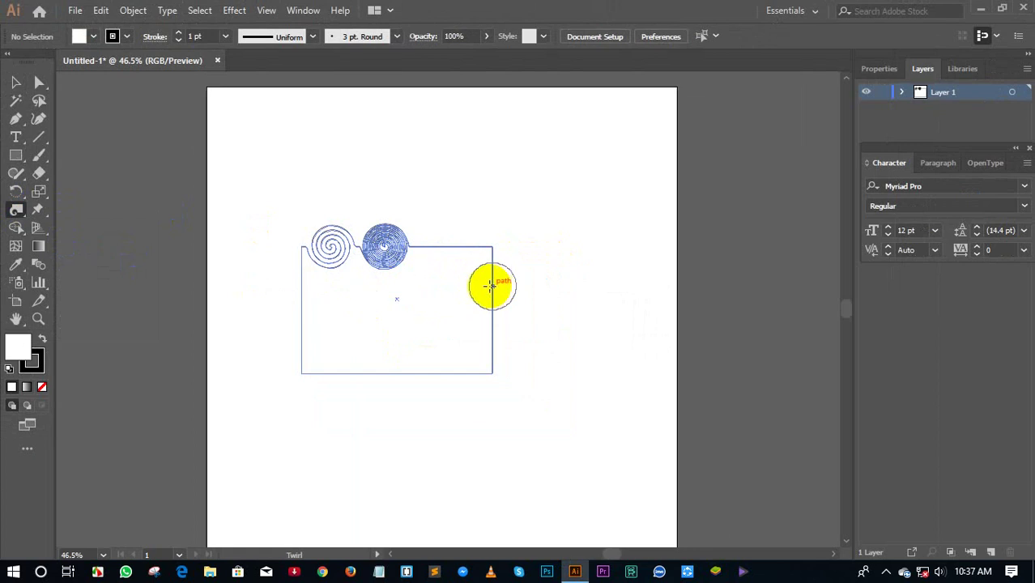
left_click_drag(494, 281, 494, 281)
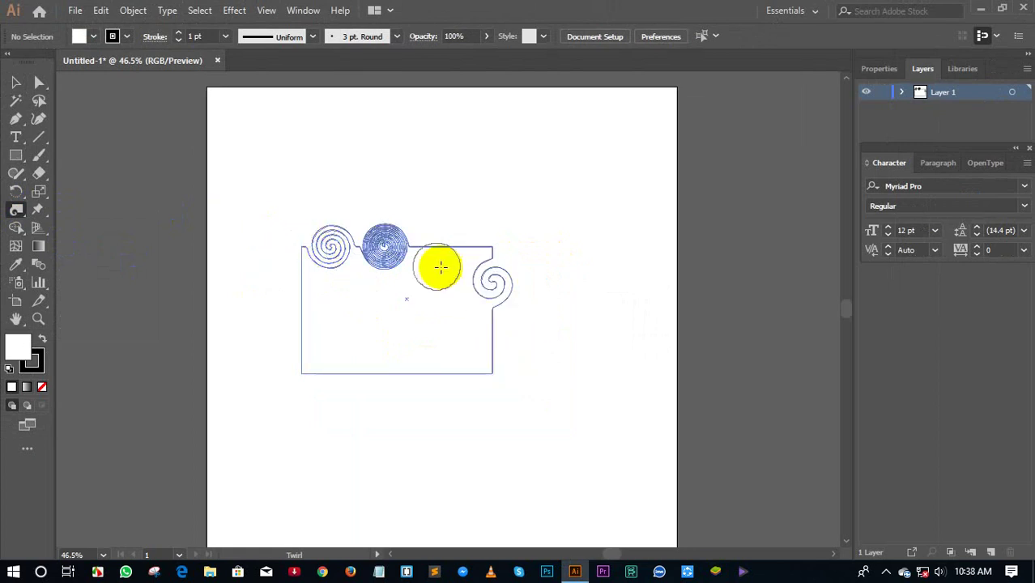
left_click_drag(491, 279, 496, 279)
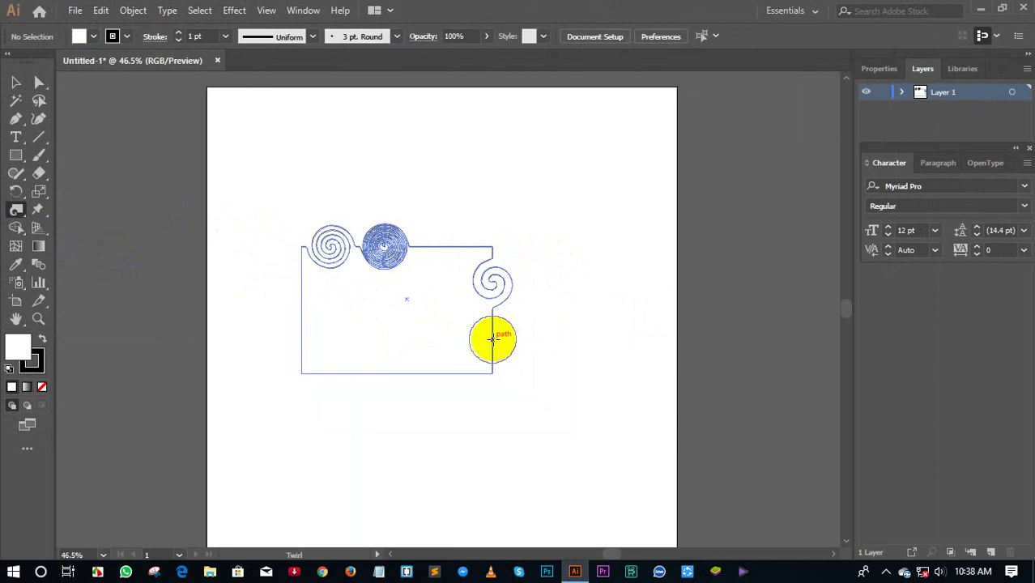
left_click_drag(493, 338, 494, 339)
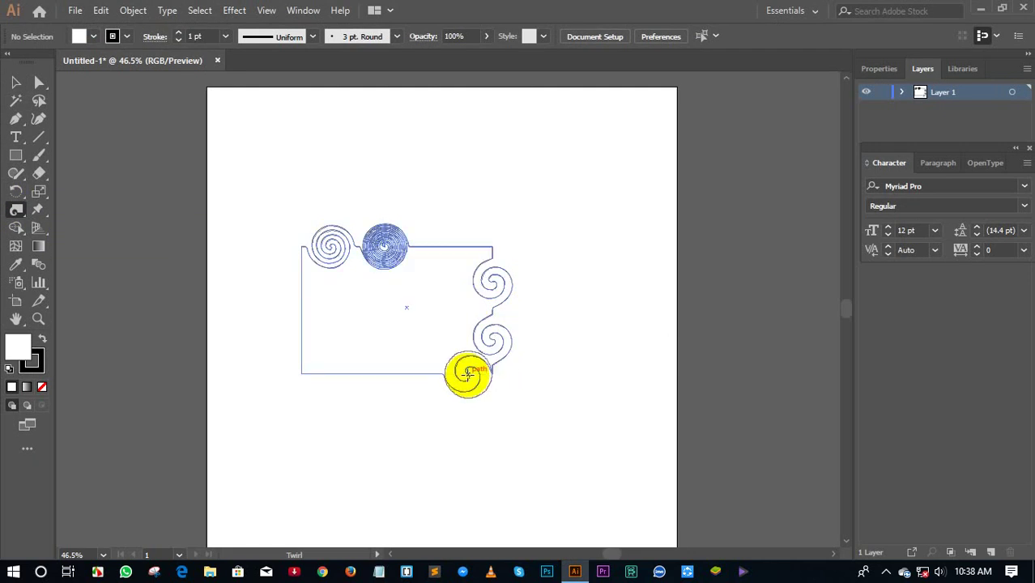
left_click_drag(468, 375, 468, 374)
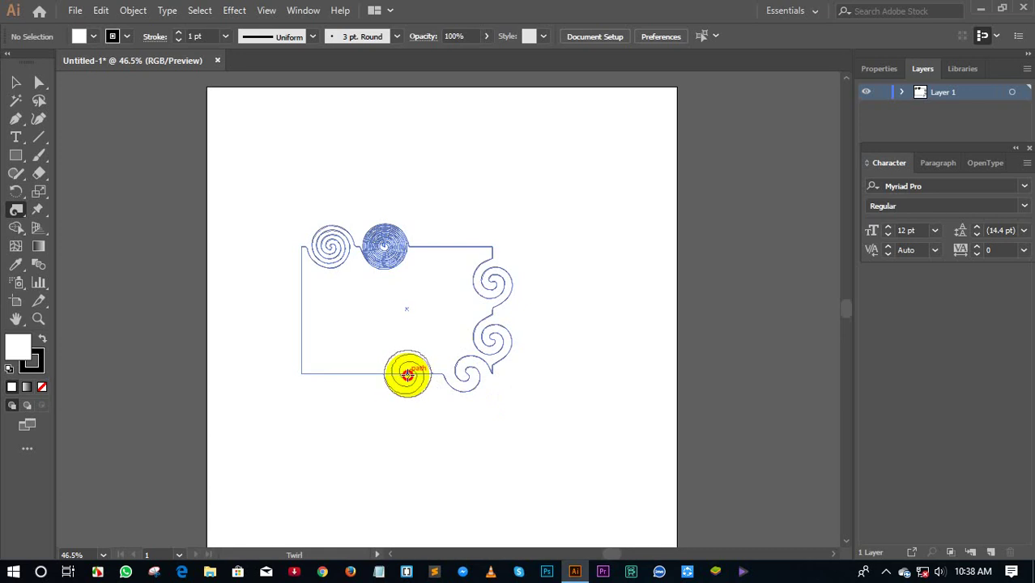
left_click_drag(408, 373, 407, 373)
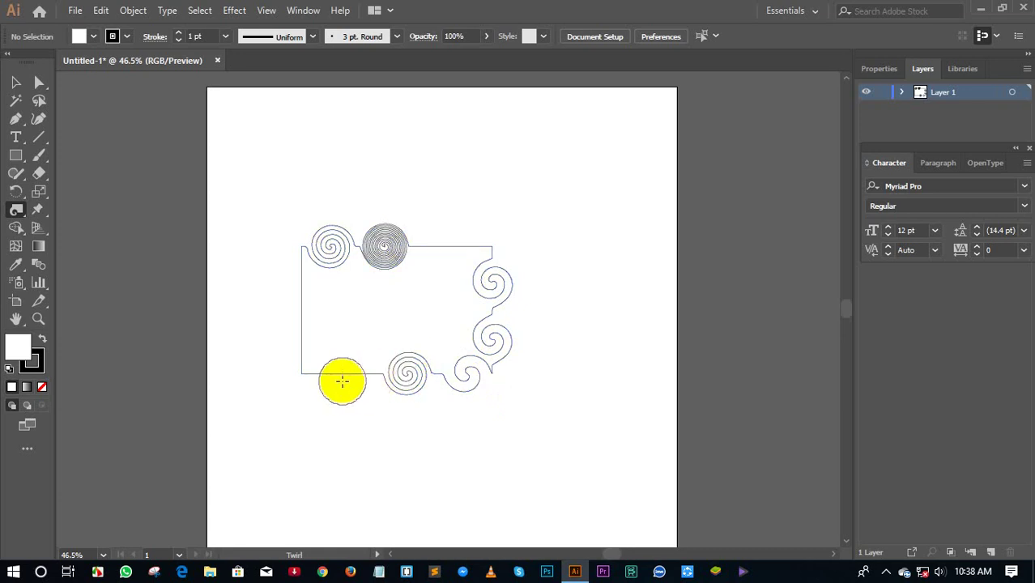
left_click_drag(343, 374, 300, 346)
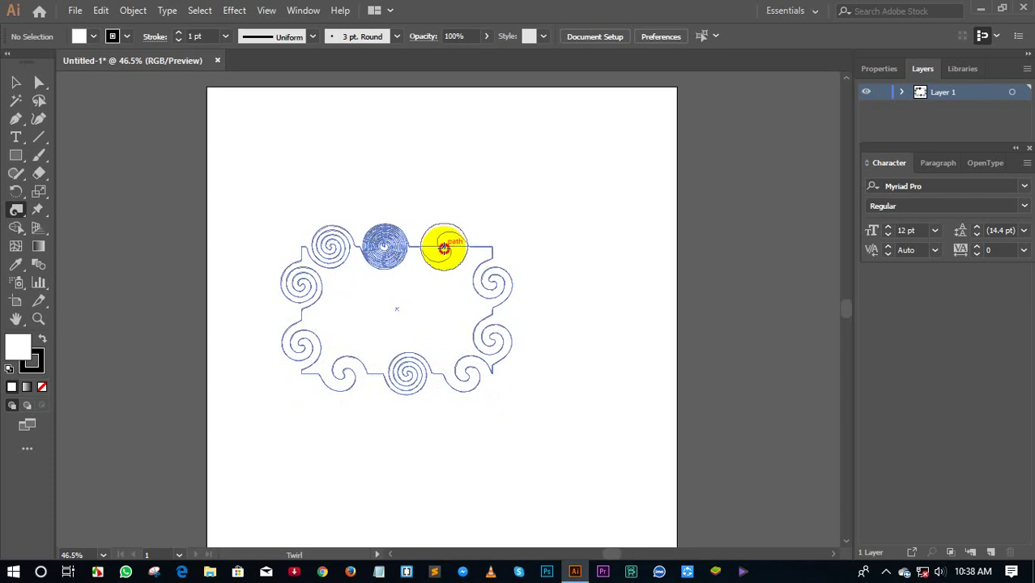
left_click_drag(444, 248, 444, 248)
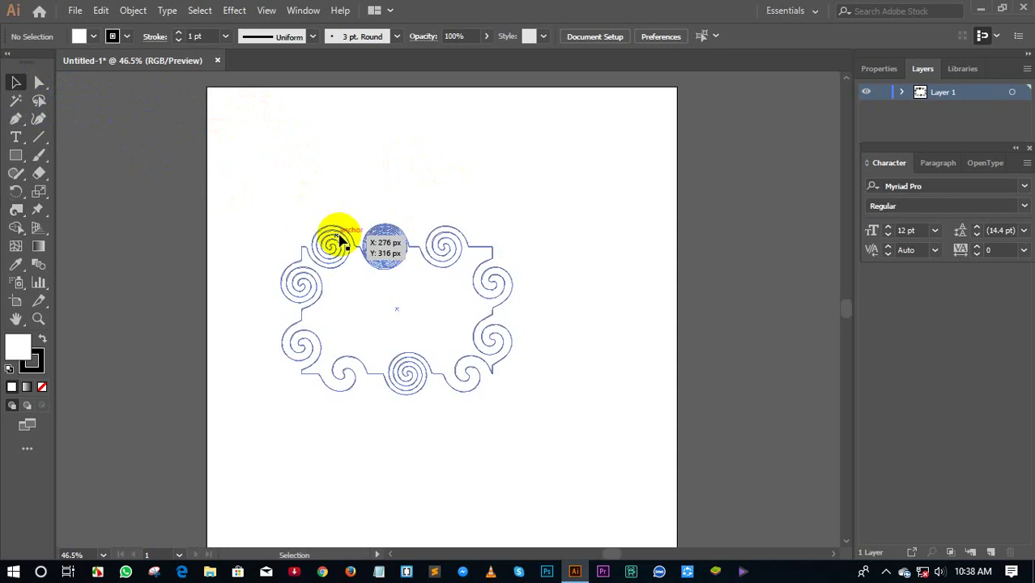
Step: Select the spiral frame shape and delete it
left_click(11, 84)
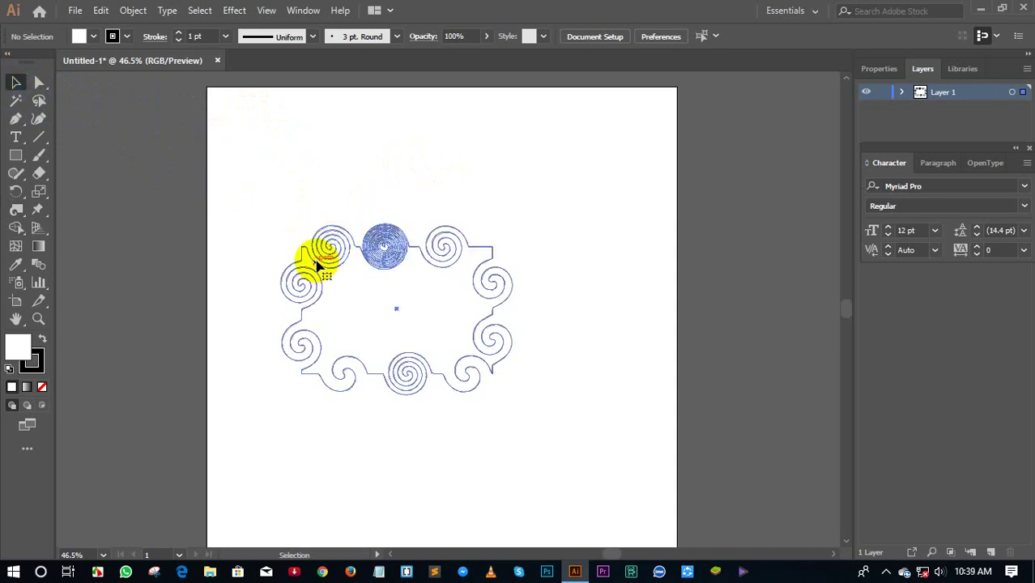
left_click(318, 266)
key("Delete")
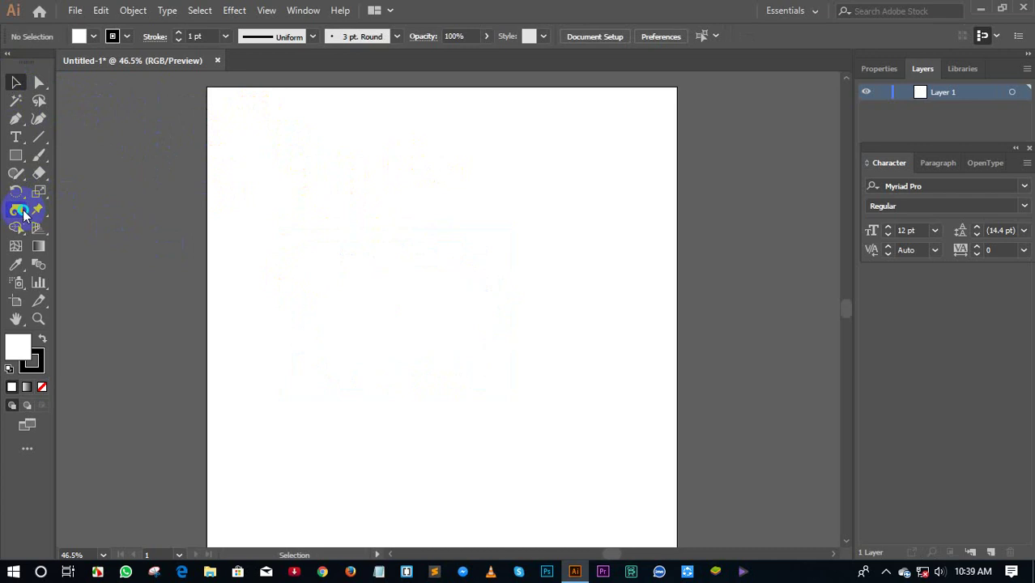
Step: Draw a tilted hexagon with the Polygon tool and move it right toward the page centre
left_click_drag(23, 215, 59, 278)
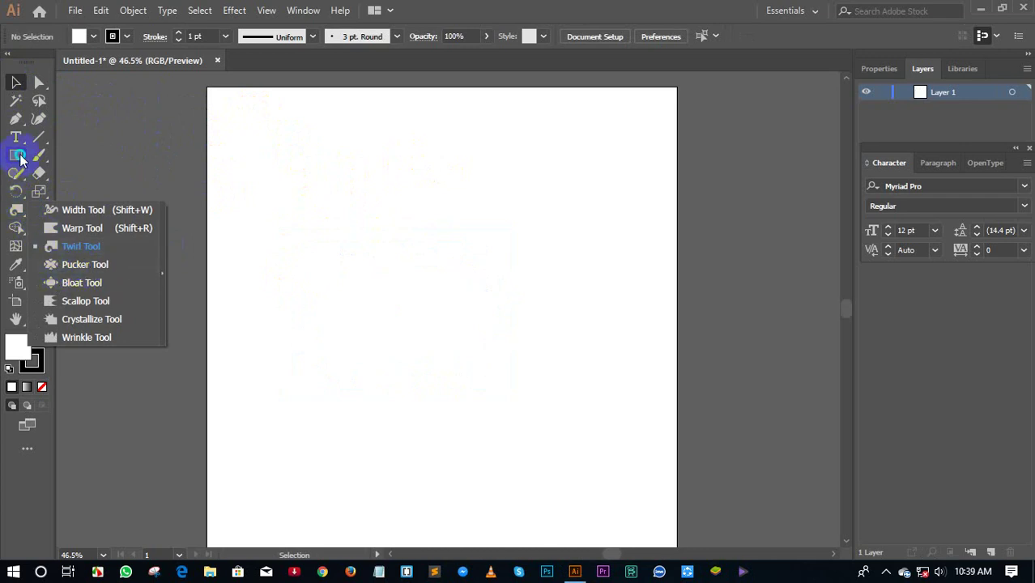
left_click_drag(20, 159, 84, 214)
mouse_move(331, 264)
left_mouse_down()
mouse_move(386, 336)
mouse_move(405, 335)
left_mouse_up()
left_click(12, 78)
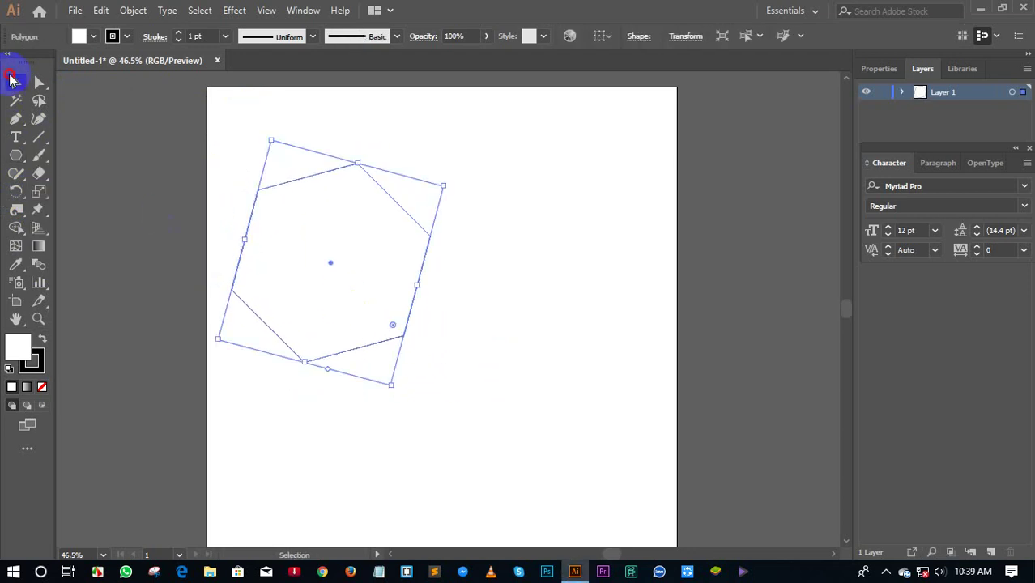
left_click_drag(331, 263, 446, 269)
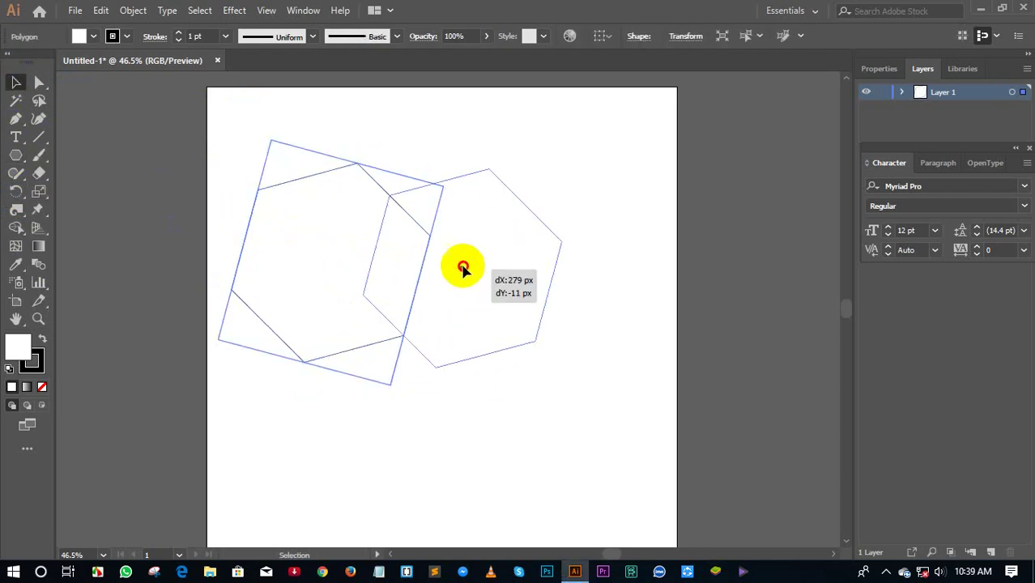
left_click_drag(11, 212, 40, 263)
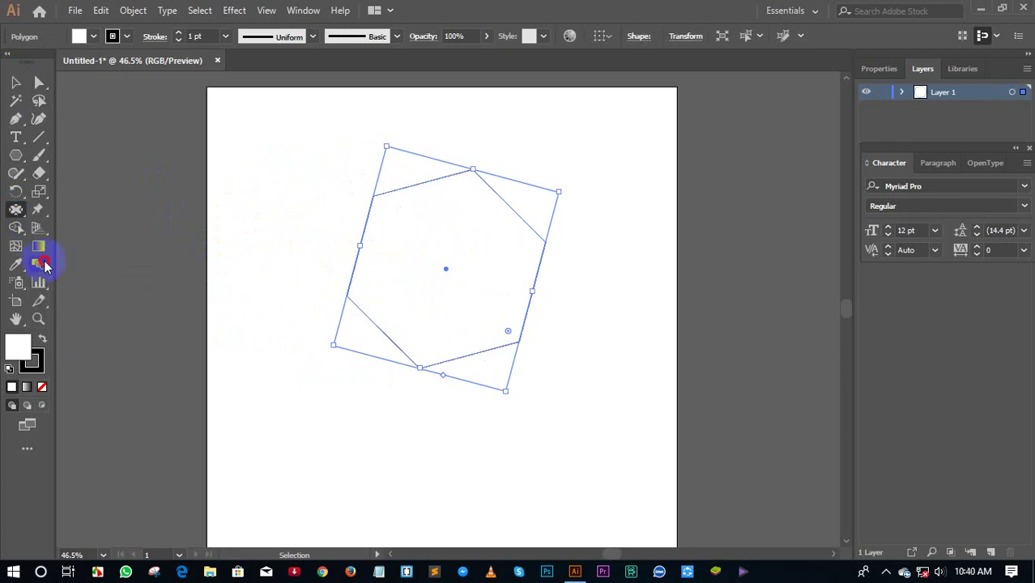
Step: Pucker the hexagon's top, left, right and upper-right edges slightly inward
left_click_drag(414, 185, 418, 212)
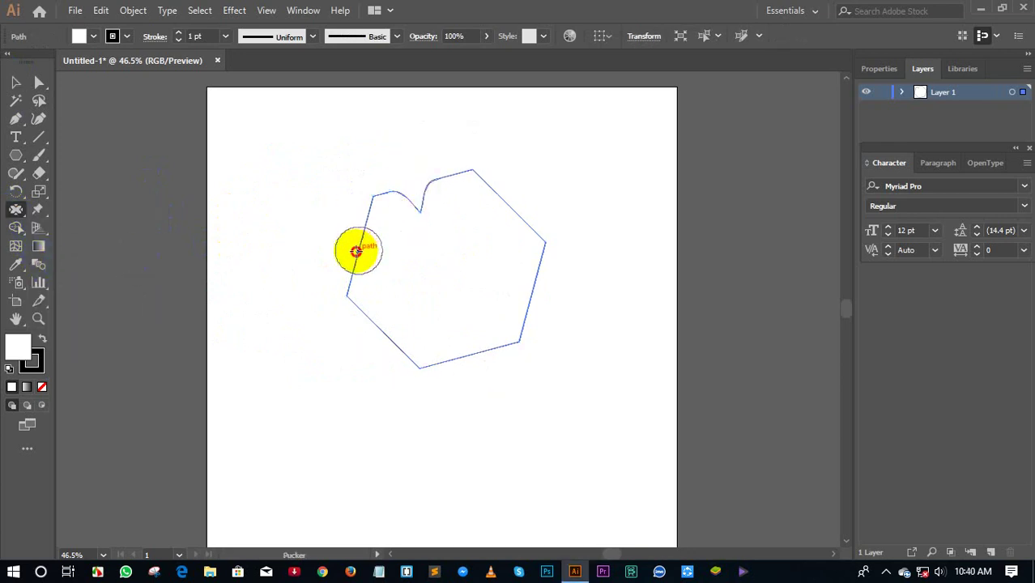
left_click_drag(361, 247, 377, 254)
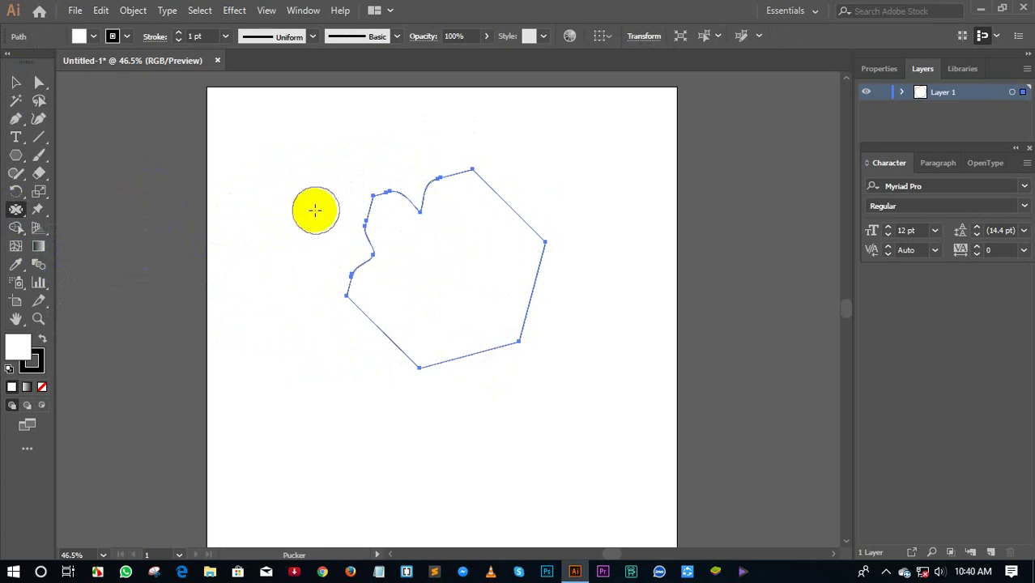
left_click_drag(550, 273, 440, 278)
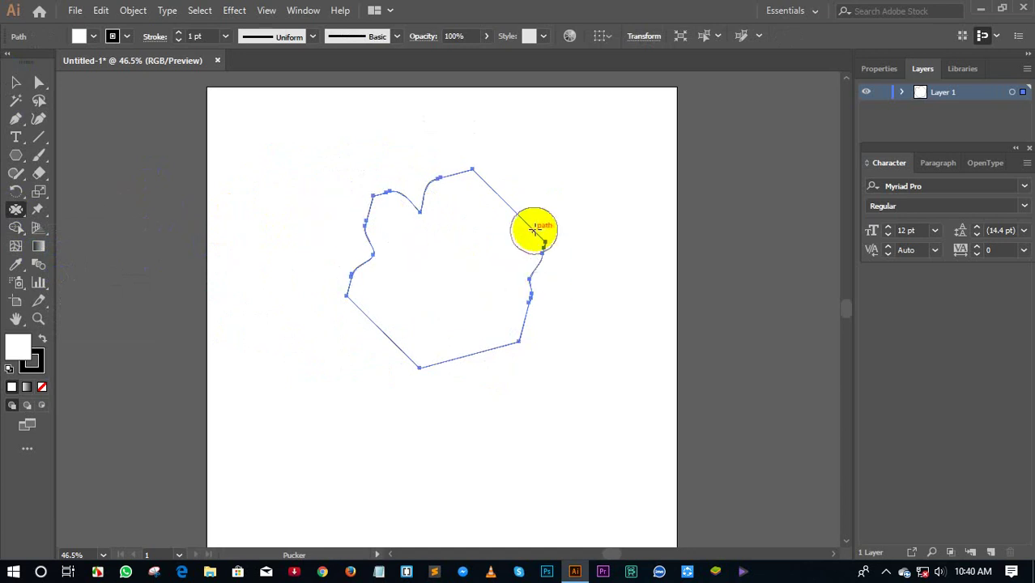
left_click_drag(532, 227, 458, 252)
left_click_drag(440, 181, 427, 213)
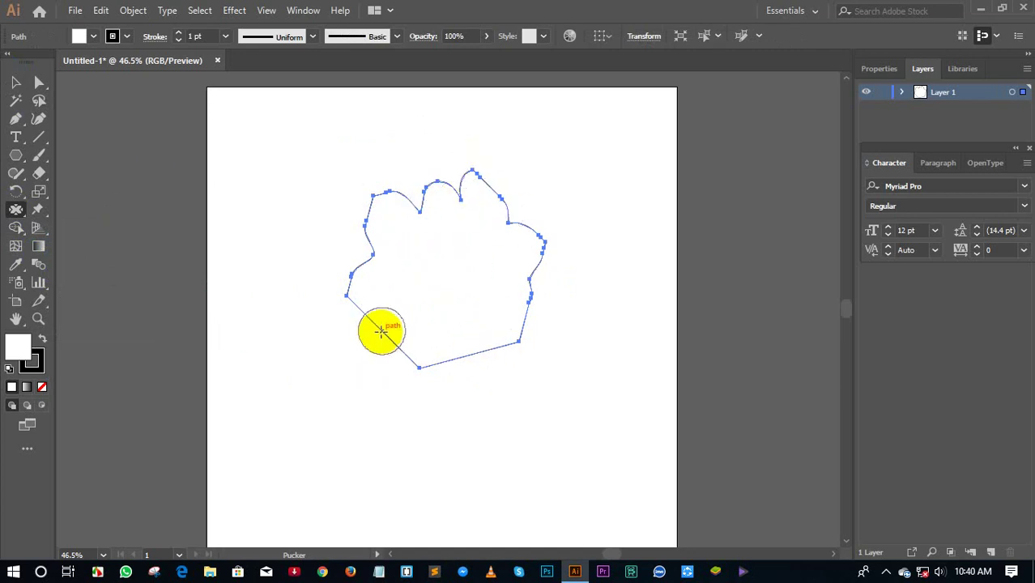
Step: Pull the bottom-left, bottom, right, top, upper-left and left edges into the centre, forming petals
left_click_drag(381, 332, 440, 300)
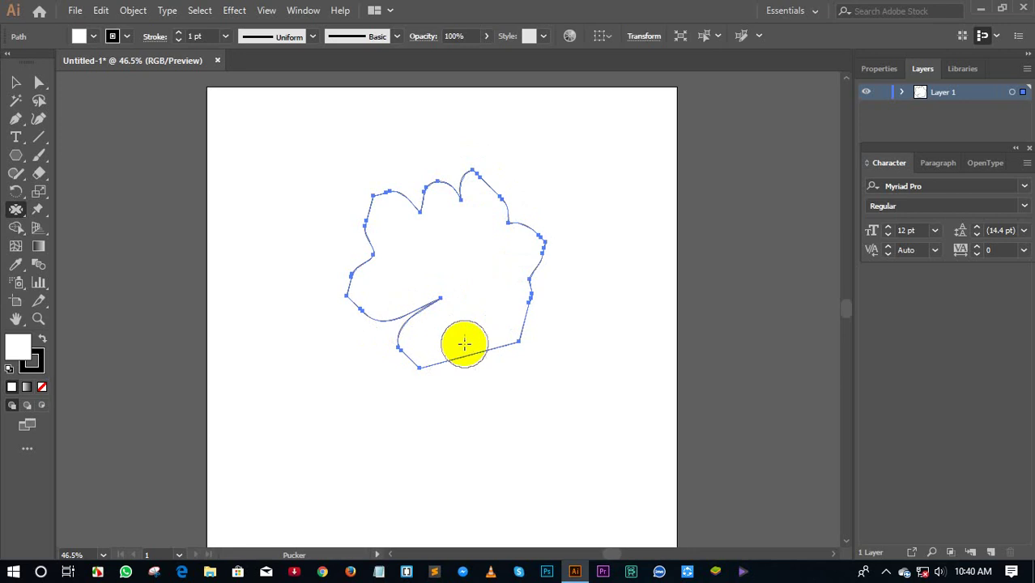
left_click_drag(468, 354, 442, 264)
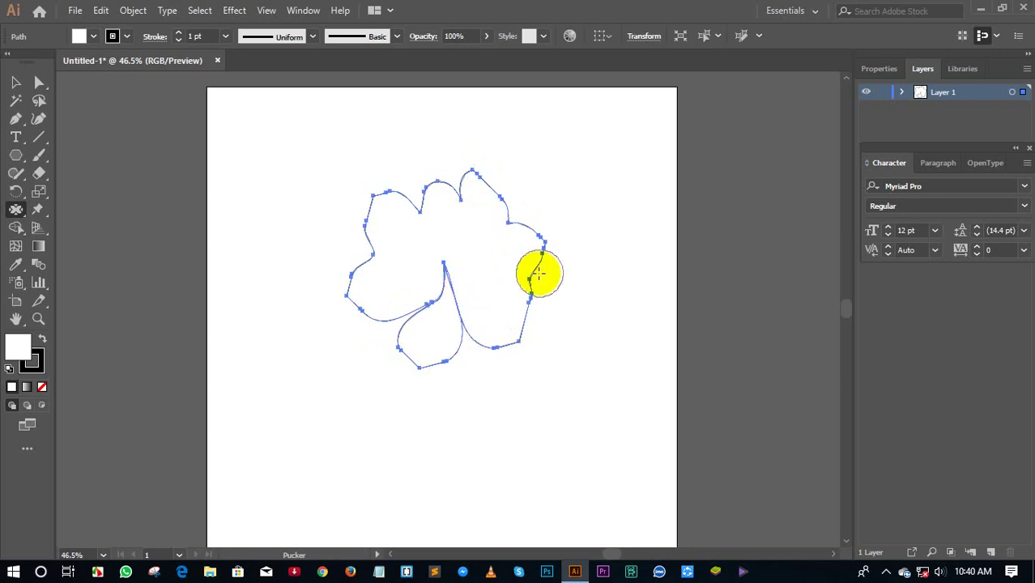
left_click_drag(540, 265, 442, 265)
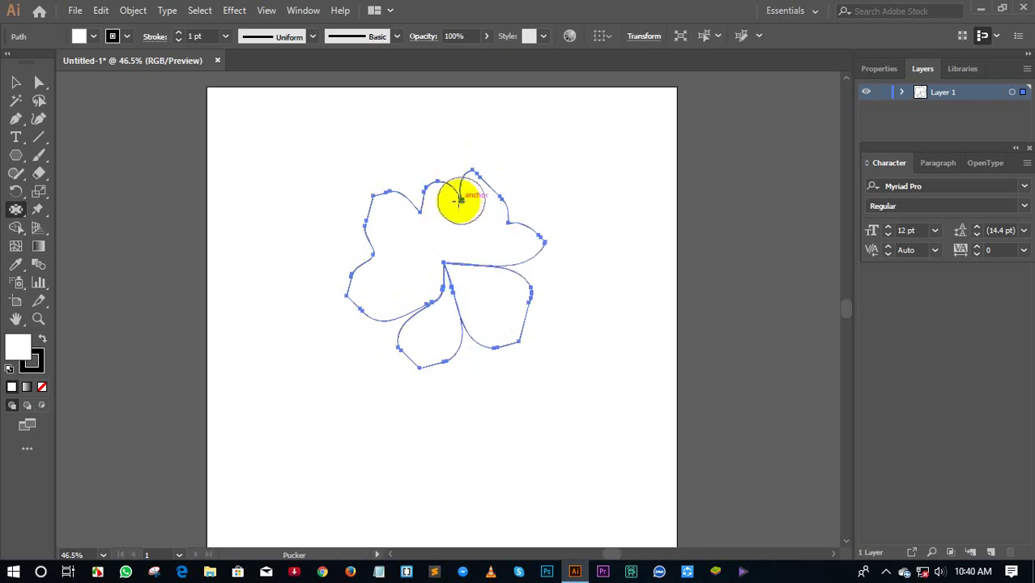
left_click_drag(461, 200, 446, 271)
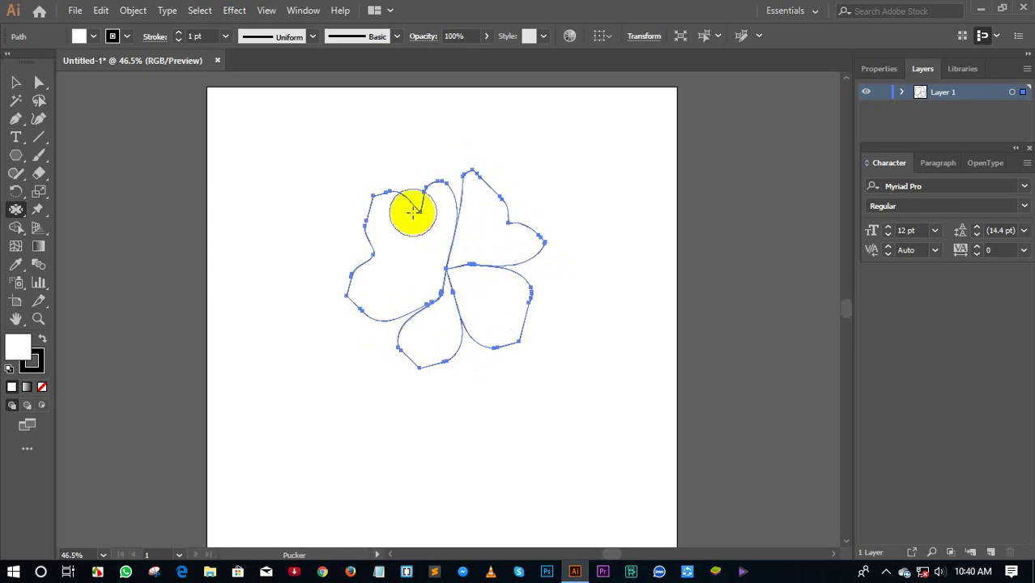
left_click_drag(419, 212, 446, 268)
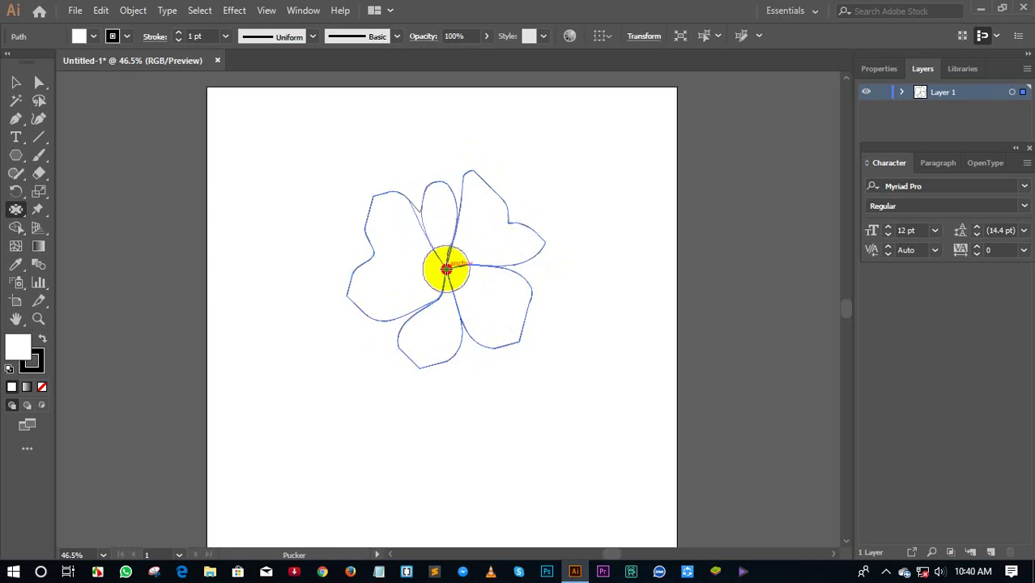
mouse_move(376, 247)
left_mouse_down()
mouse_move(444, 260)
mouse_move(443, 270)
left_mouse_up()
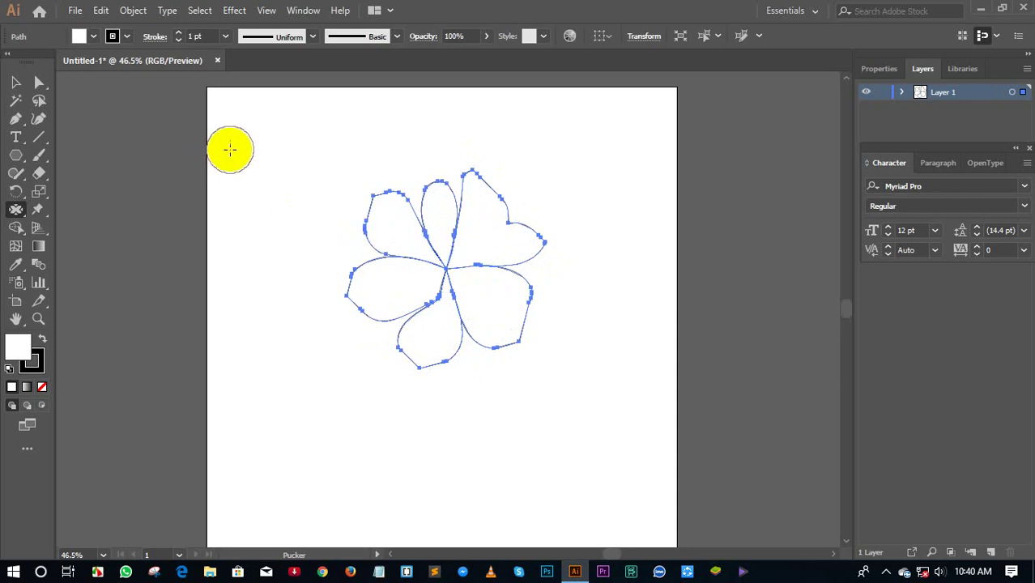
left_click(16, 211)
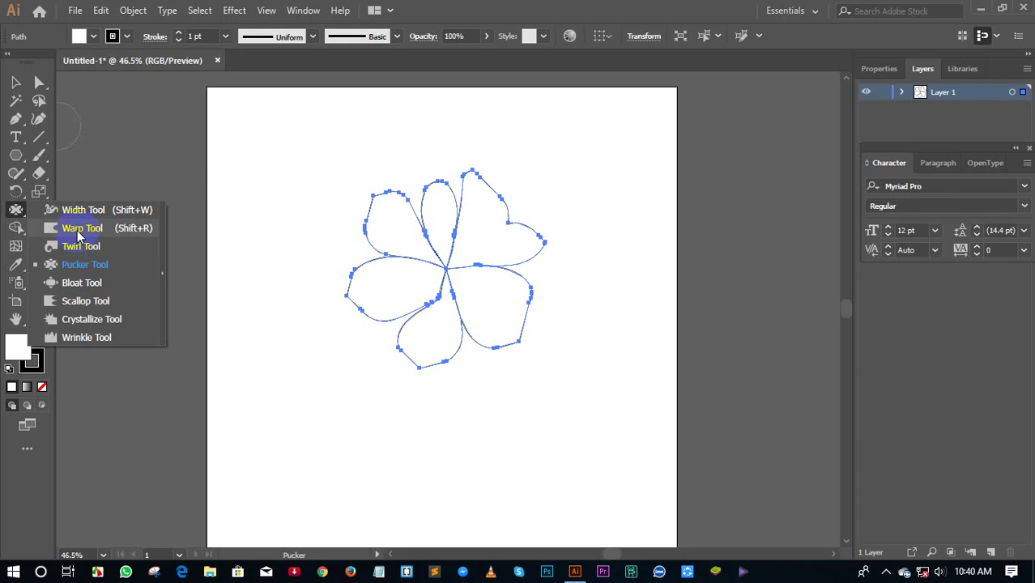
Step: Pull the lower-right petal out into a point, then warp the upper-right petal's outline
left_click(474, 225)
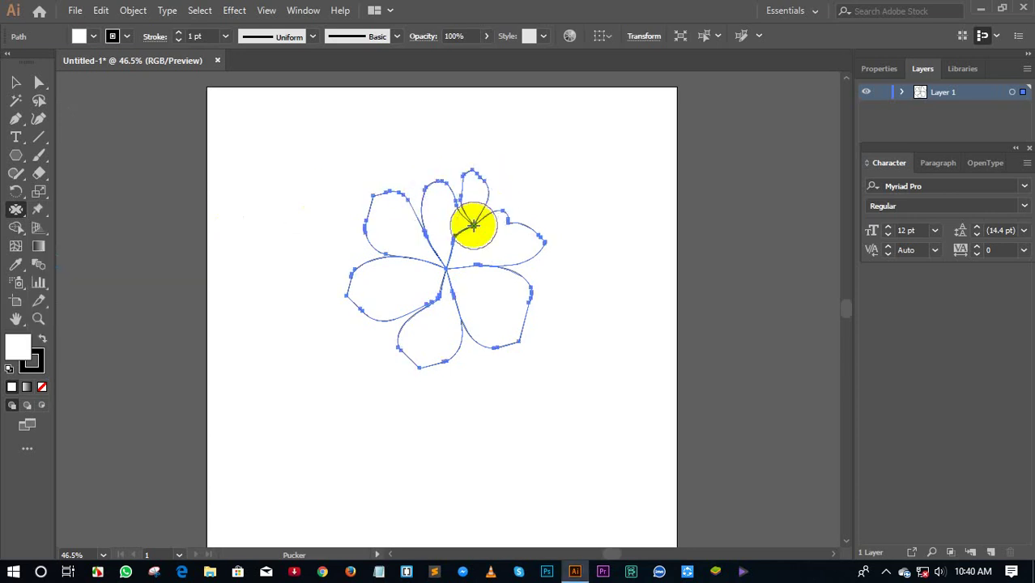
mouse_move(474, 226)
left_mouse_down()
mouse_move(565, 327)
mouse_move(553, 327)
left_mouse_up()
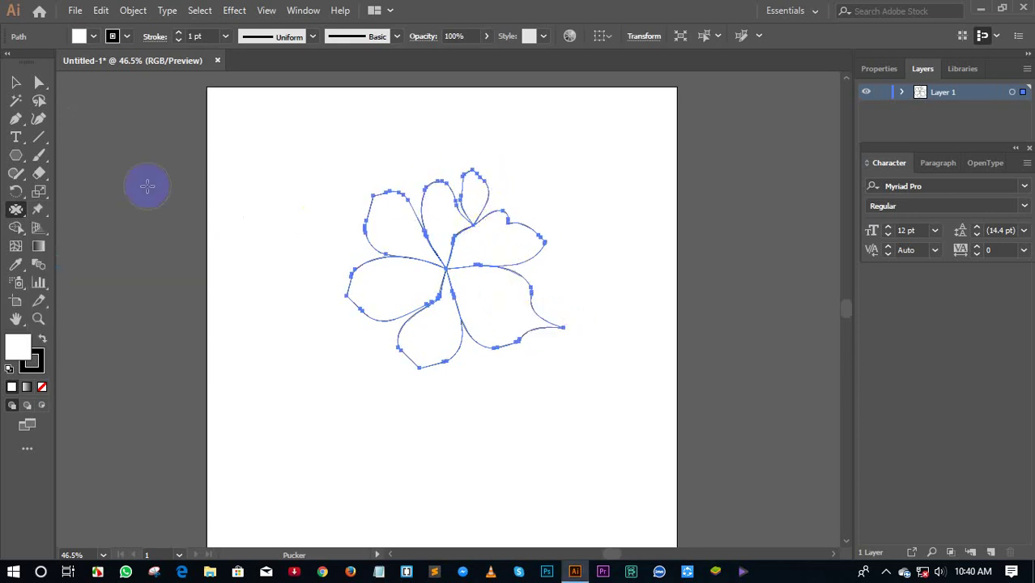
left_click(14, 210)
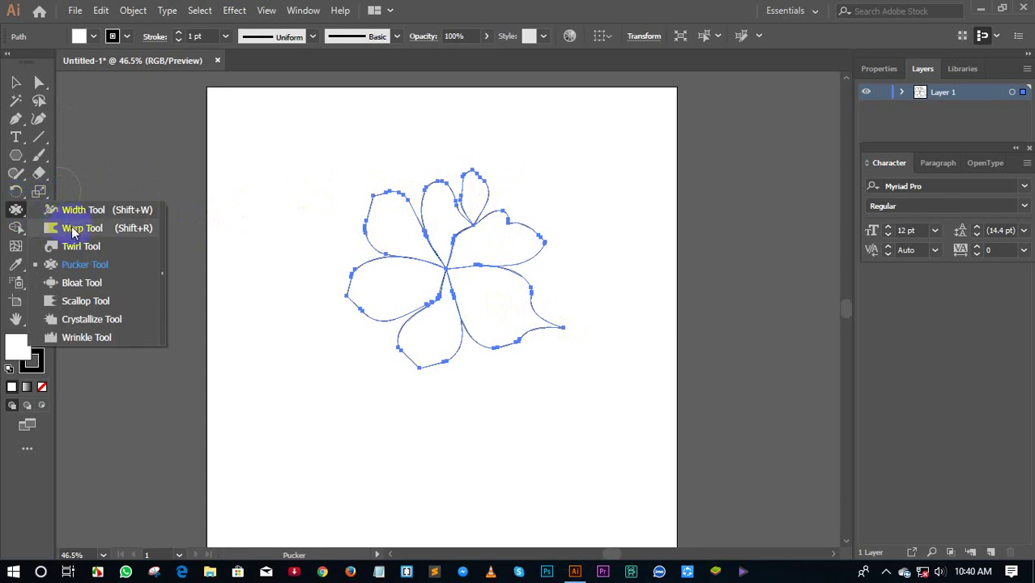
left_click(73, 231)
left_click_drag(422, 346, 504, 209)
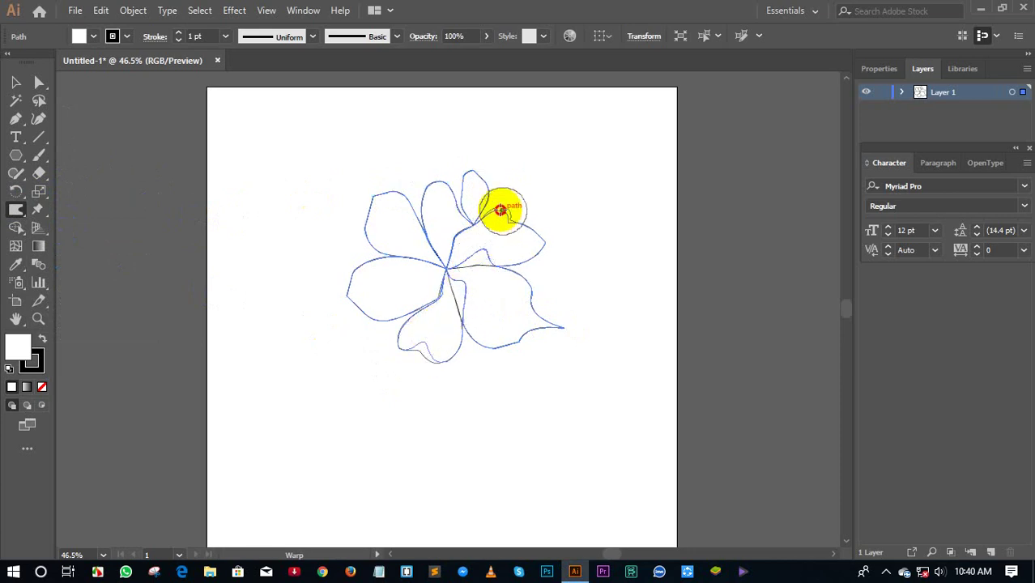
Step: Warp the upper-right and lower petals, then pucker the flower's left point into a long spike
left_click_drag(523, 147, 530, 157)
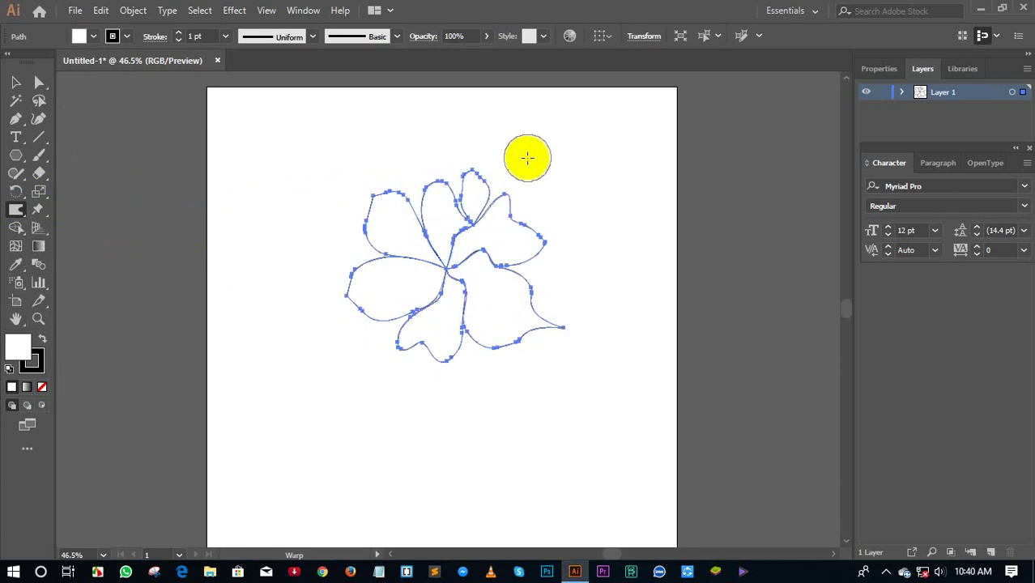
left_click_drag(460, 366, 437, 330)
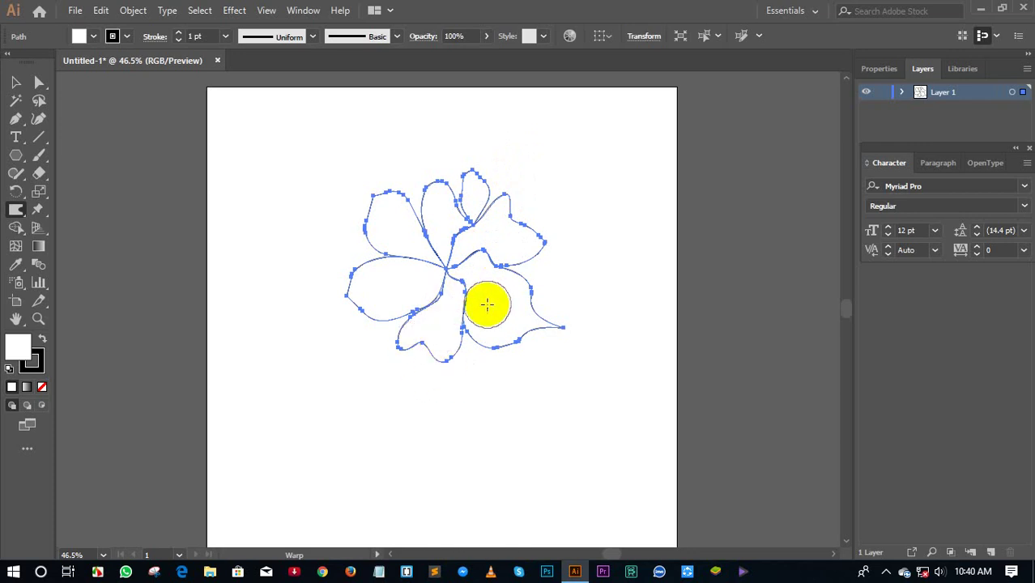
left_click(36, 212)
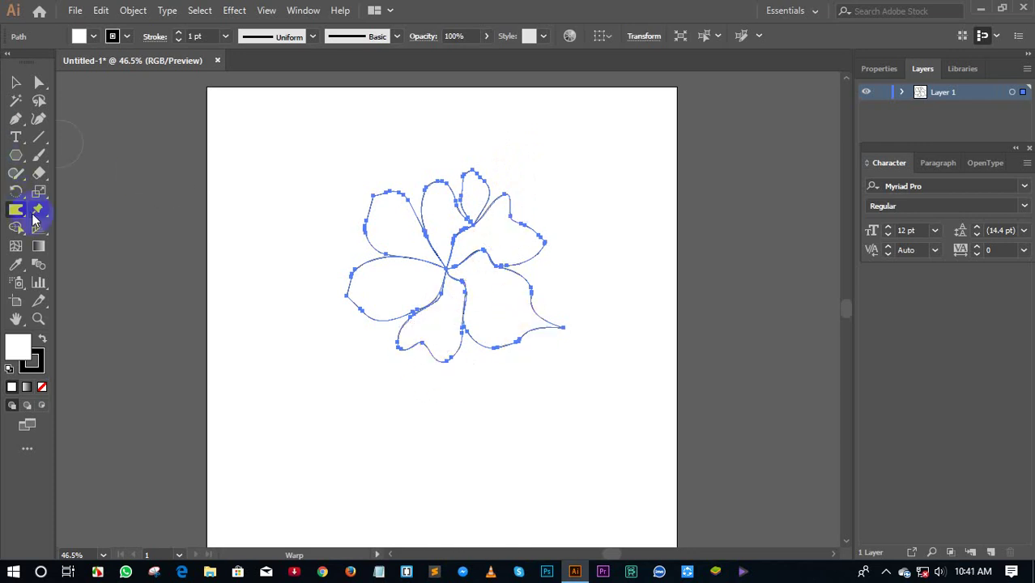
left_click_drag(20, 214, 51, 270)
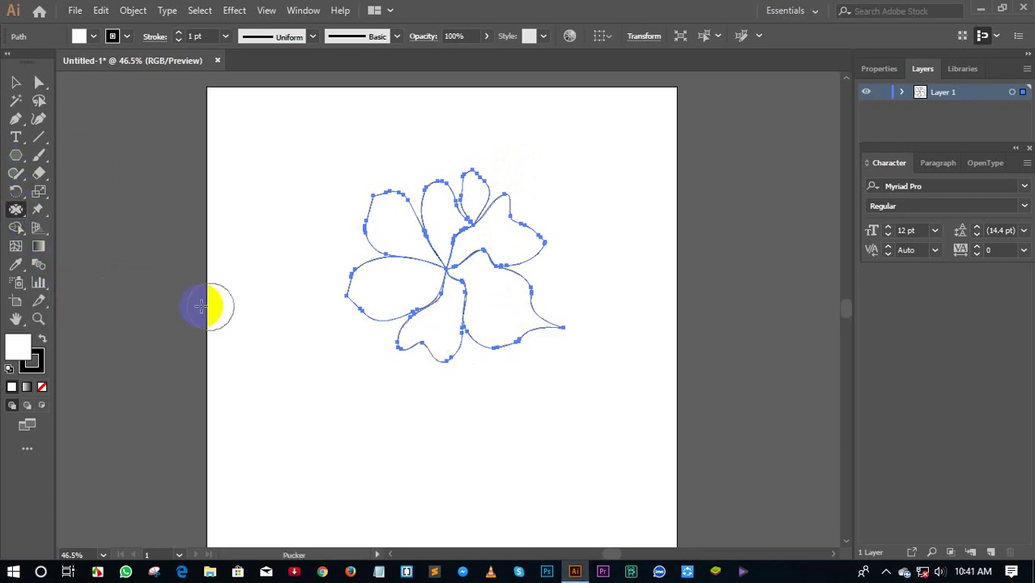
left_click_drag(347, 295, 217, 332)
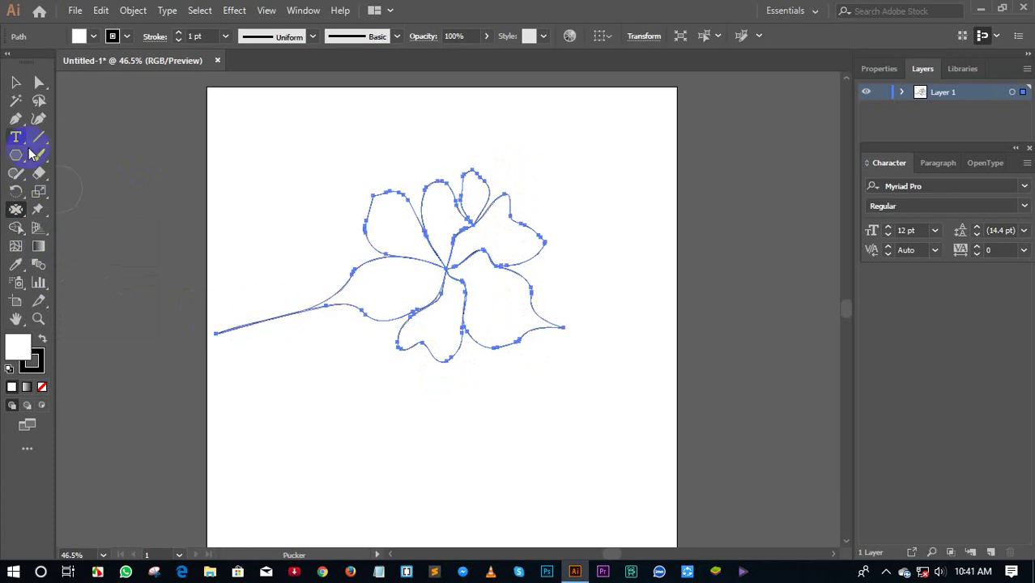
Step: Undo the extra warps and the left spike, then deselect the flower
left_click(14, 84)
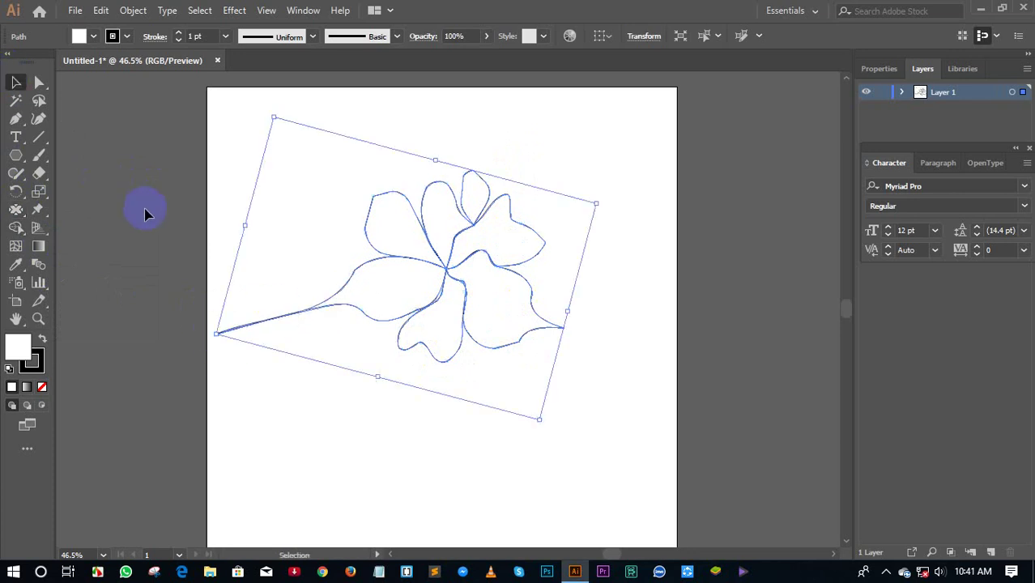
key("a")
key("ctrl+z")
key("ctrl+z")
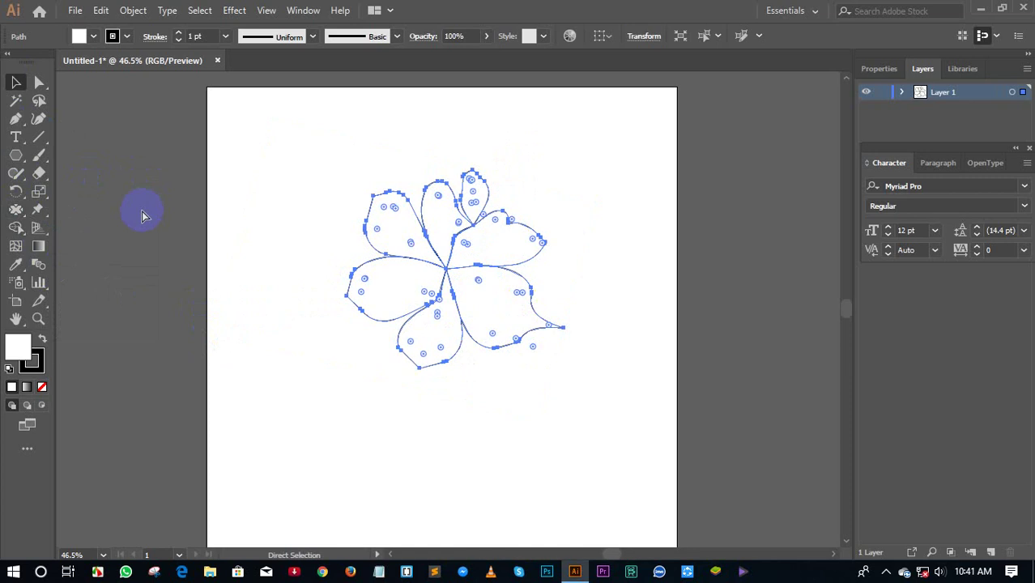
key("ctrl+z")
key("ctrl+z")
key("v")
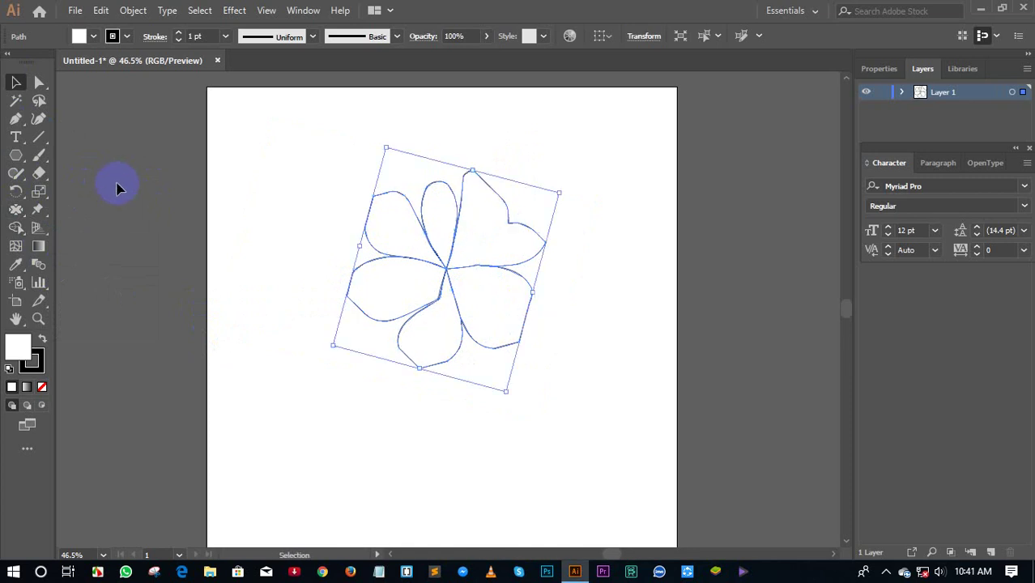
key("ctrl+z")
key("ctrl+z")
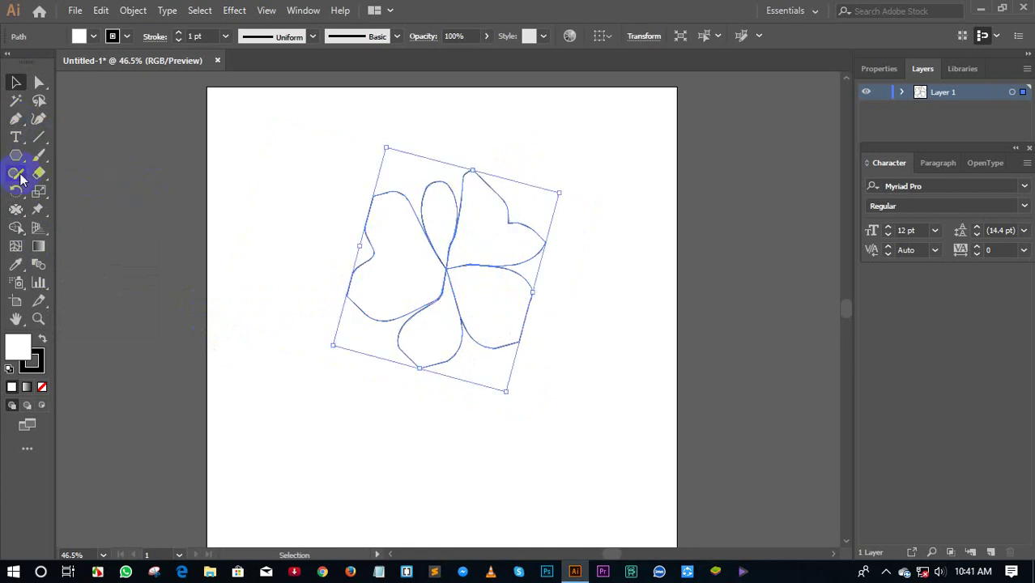
key("ctrl+shift+a")
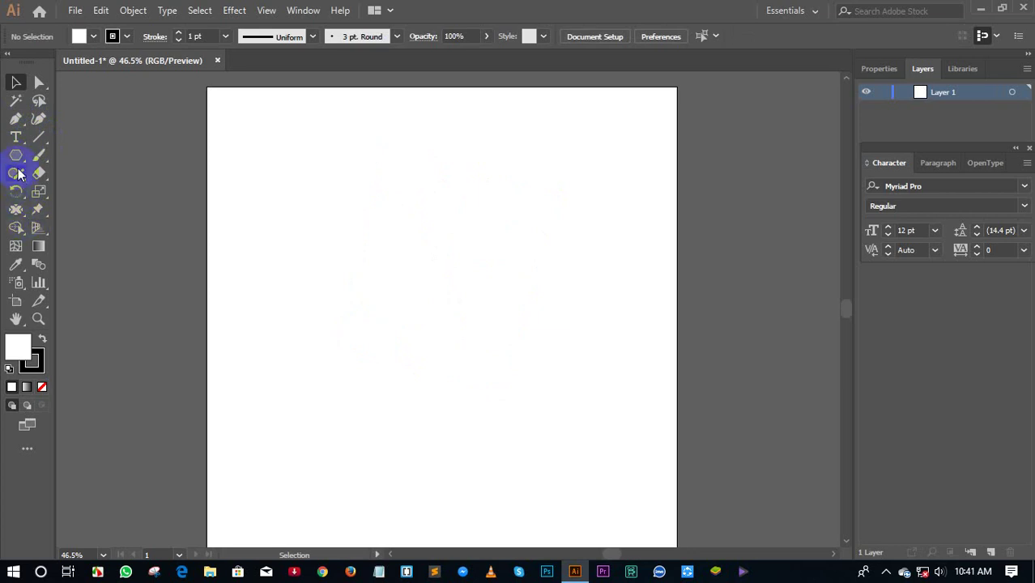
Step: Draw a rectangle and bloat its left edge outward
left_click_drag(16, 155, 50, 154)
left_click_drag(241, 213, 495, 362)
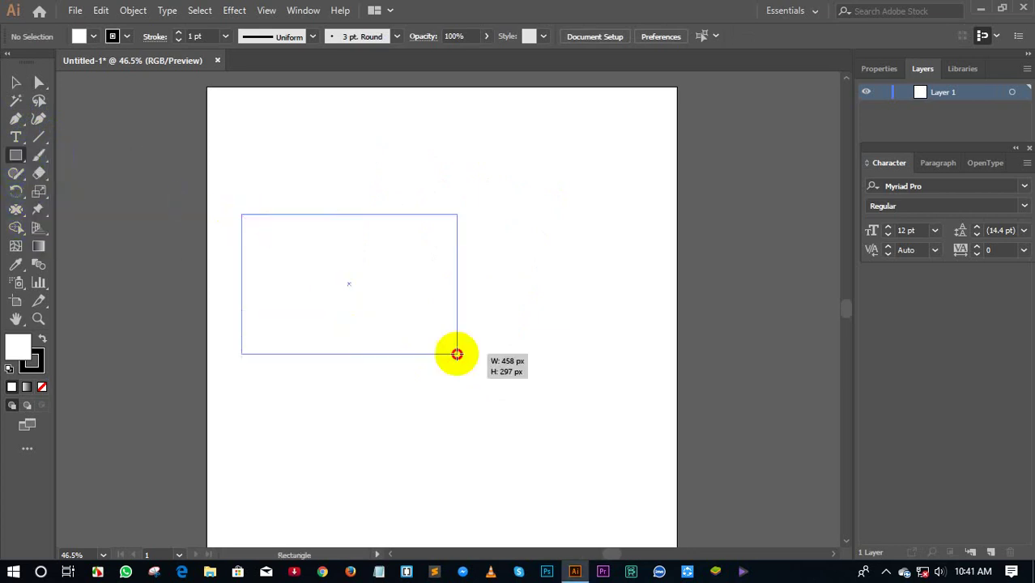
left_click_drag(17, 211, 79, 279)
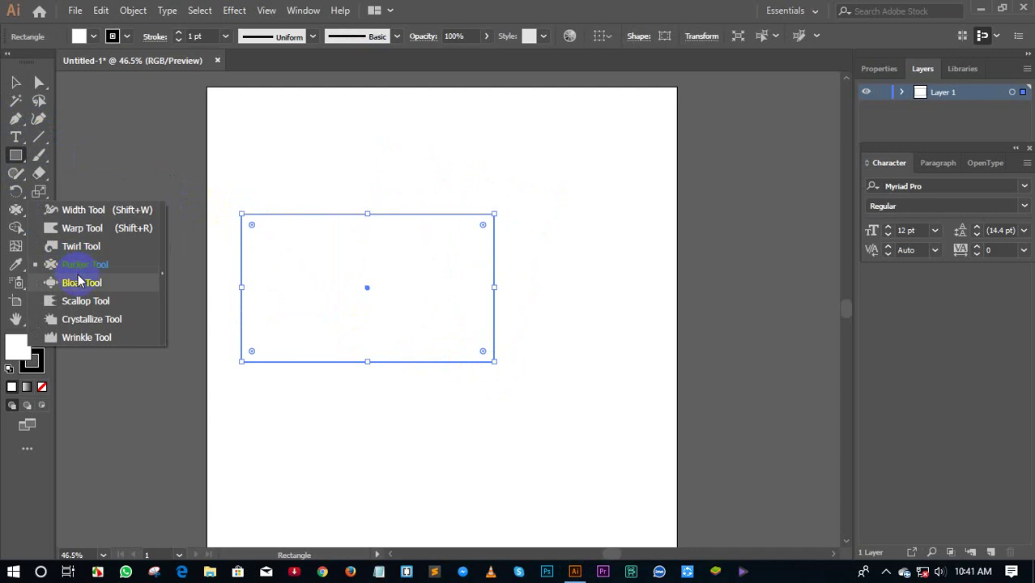
left_click(79, 285)
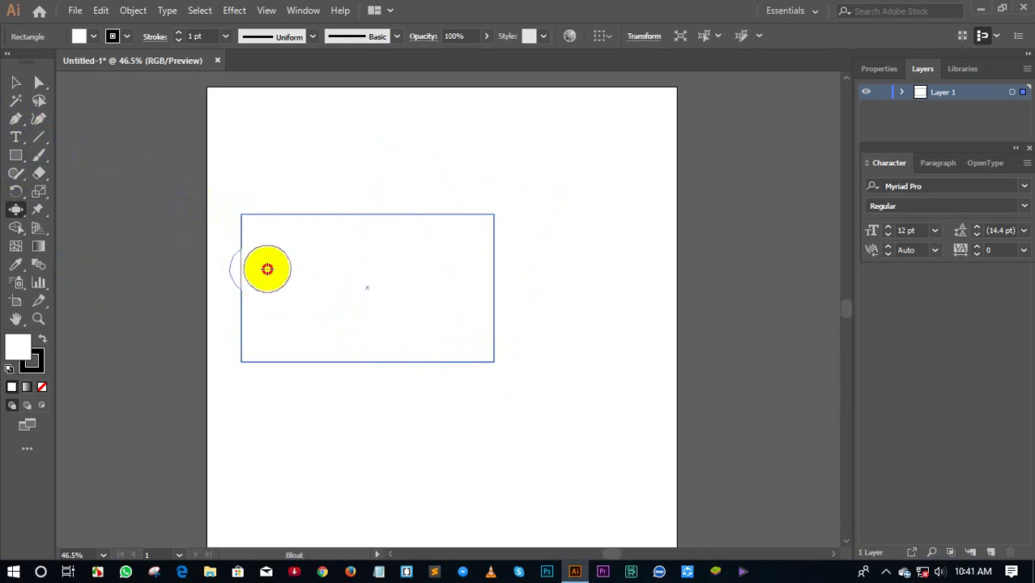
left_click_drag(268, 268, 217, 322)
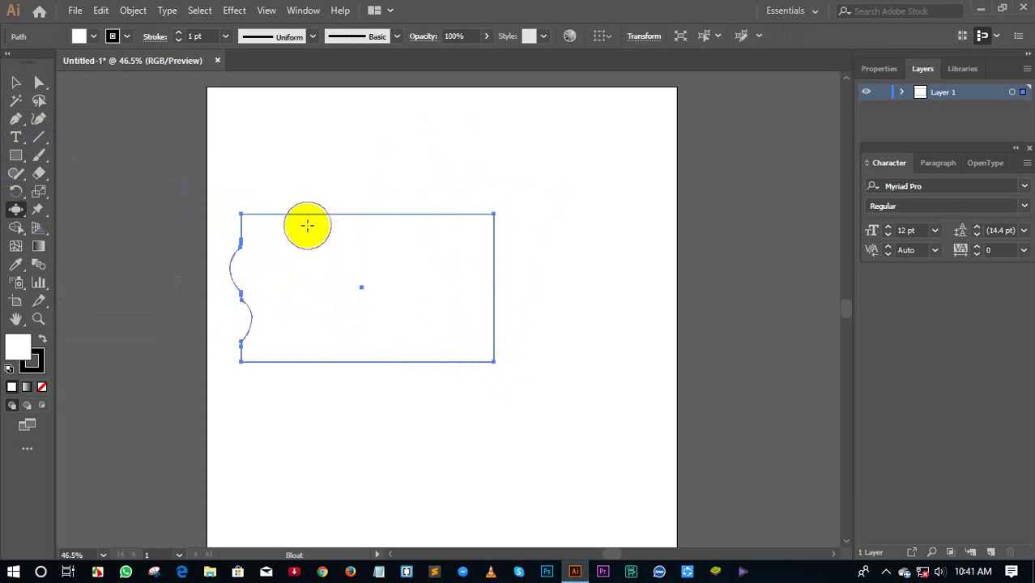
Step: Bloat dips and bumps into the top, right and bottom edges, plus a lower-left lobe
left_click_drag(313, 215, 314, 192)
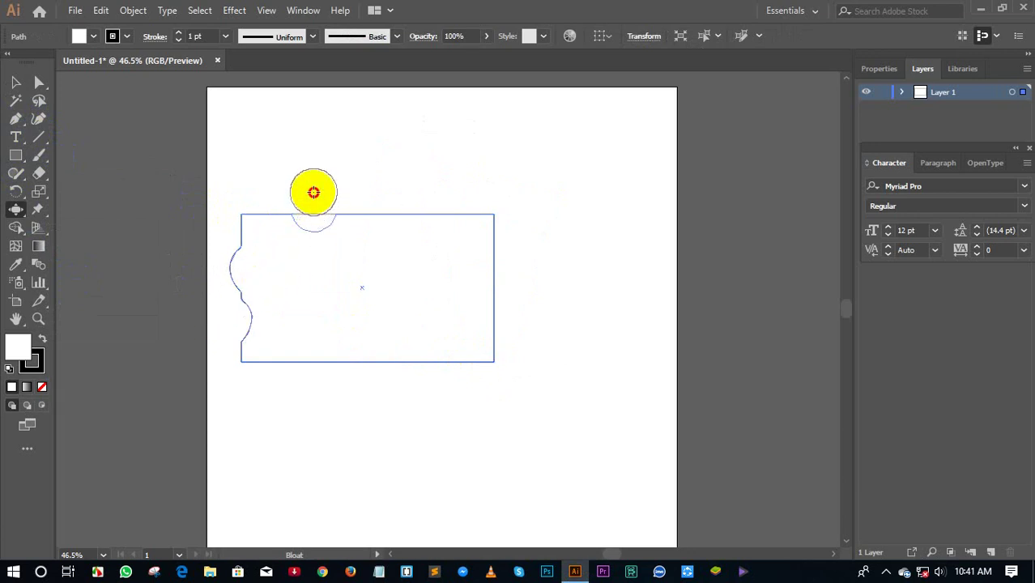
left_click_drag(313, 192, 312, 186)
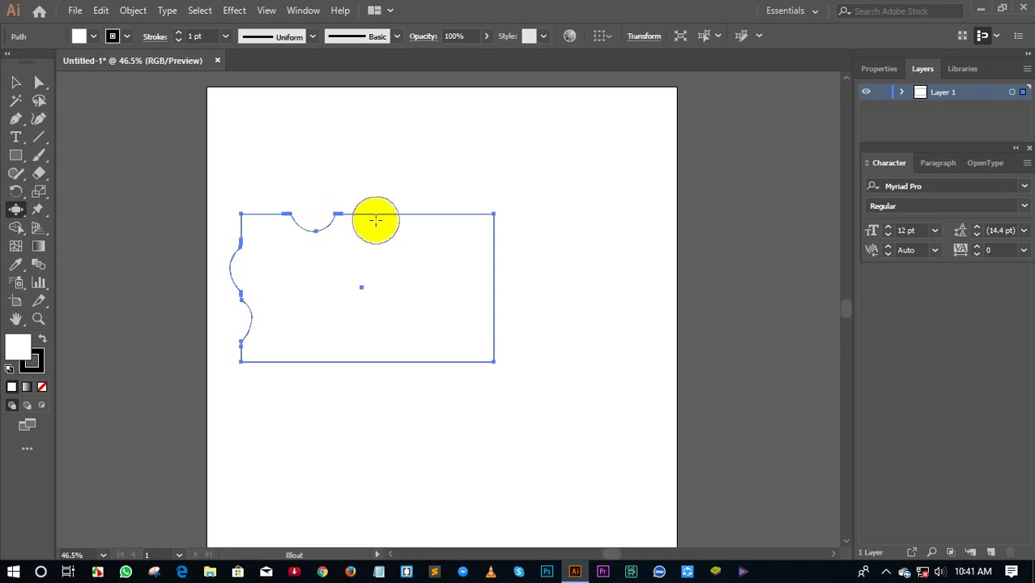
left_click_drag(380, 213, 388, 247)
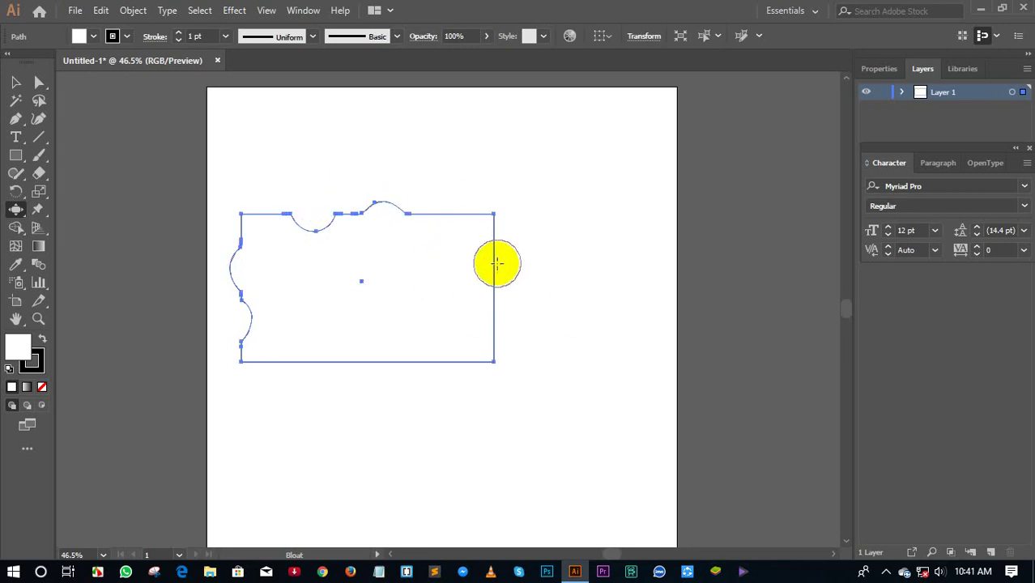
left_click_drag(494, 263, 411, 266)
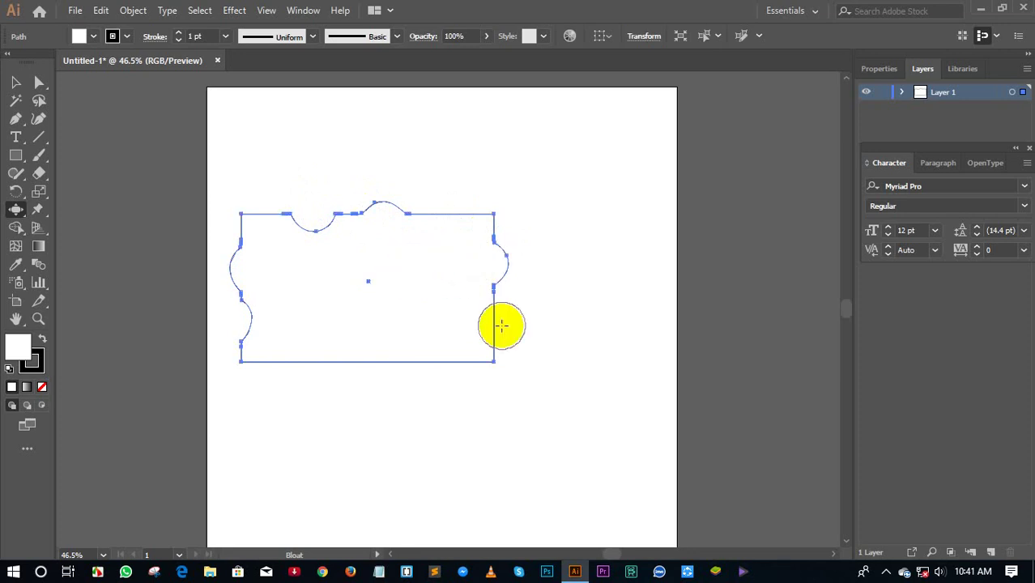
left_click_drag(495, 326, 532, 322)
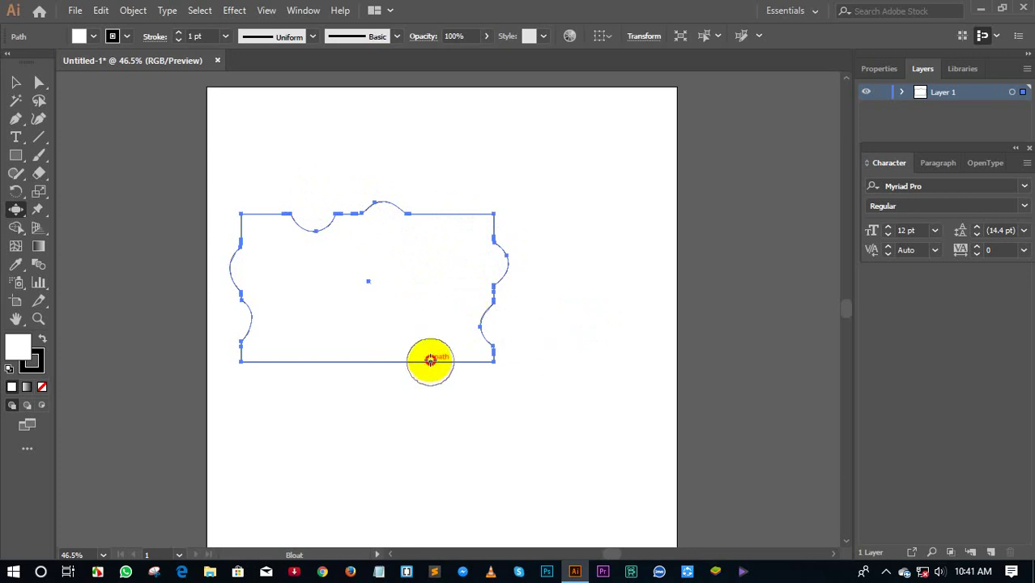
mouse_move(430, 360)
left_mouse_down()
mouse_move(443, 406)
mouse_move(341, 362)
mouse_move(273, 402)
left_mouse_up()
left_click_drag(330, 363, 364, 427)
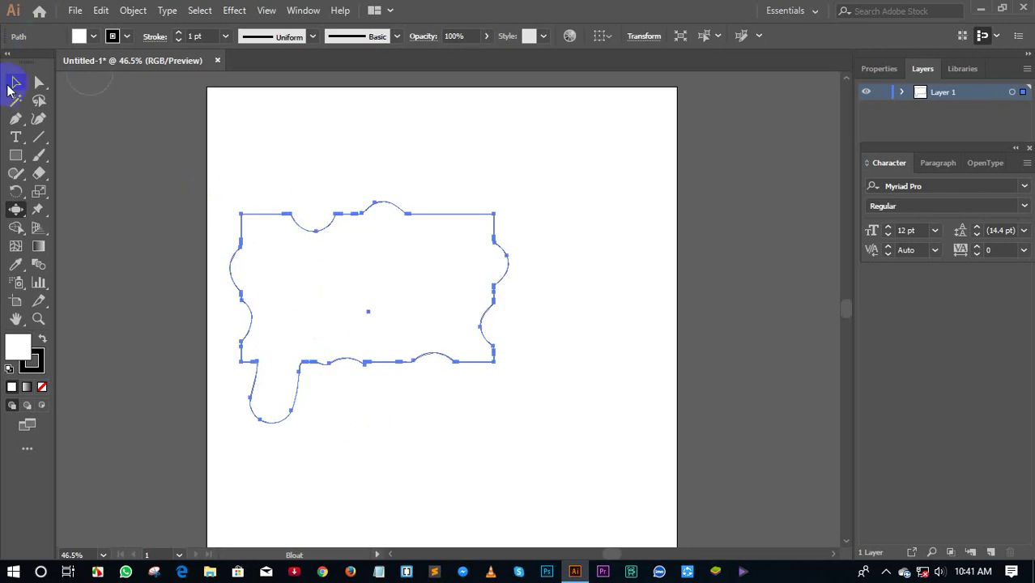
Step: Select the bloated rectangle and delete it
left_click(15, 82)
left_click(284, 150)
left_click_drag(234, 188, 462, 351)
left_click(119, 162)
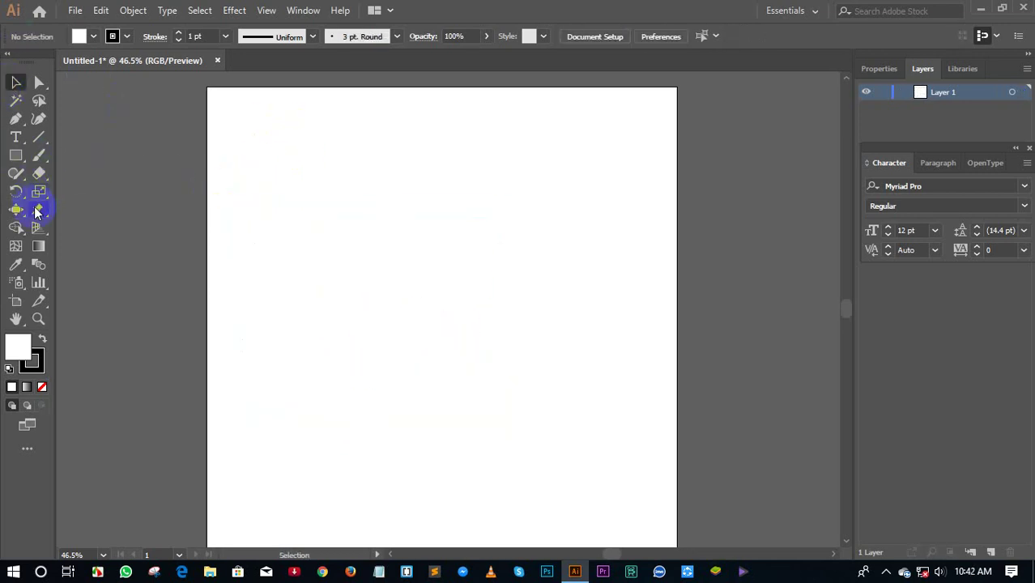
Step: Draw a new rectangle and scallop its top edge
left_click(16, 155)
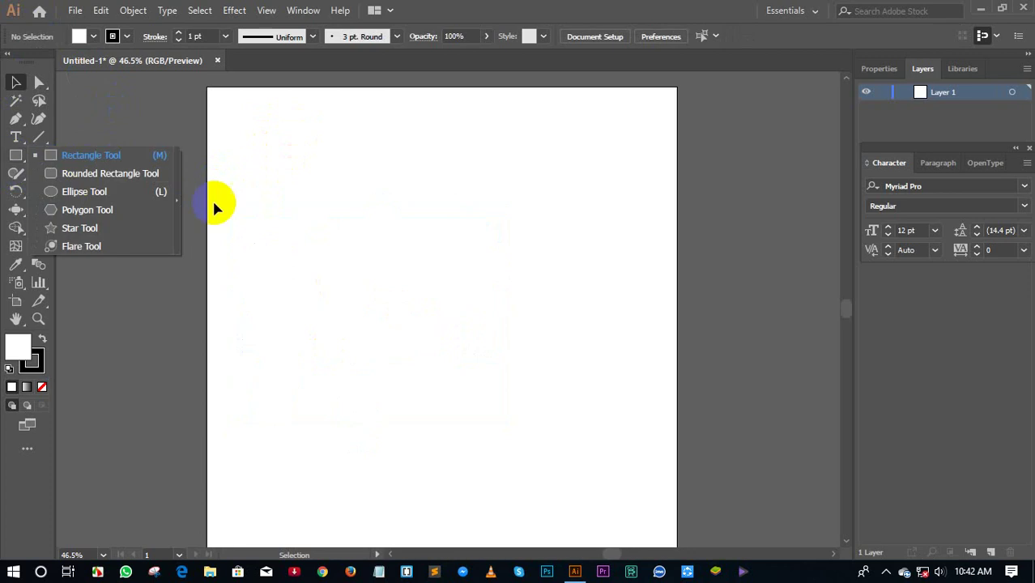
left_click(16, 155)
left_click_drag(242, 195, 533, 332)
left_click(15, 207)
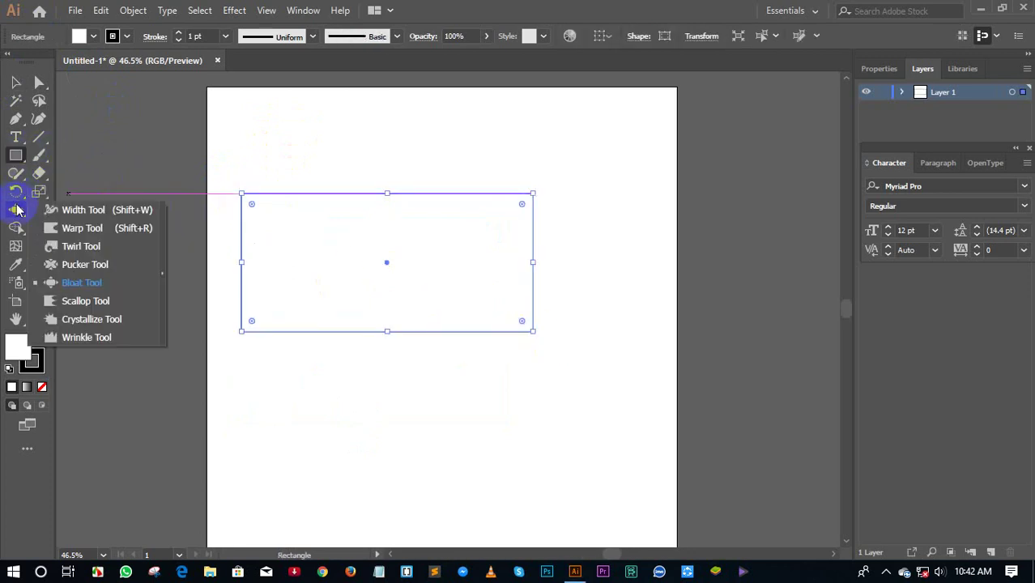
left_click(90, 309)
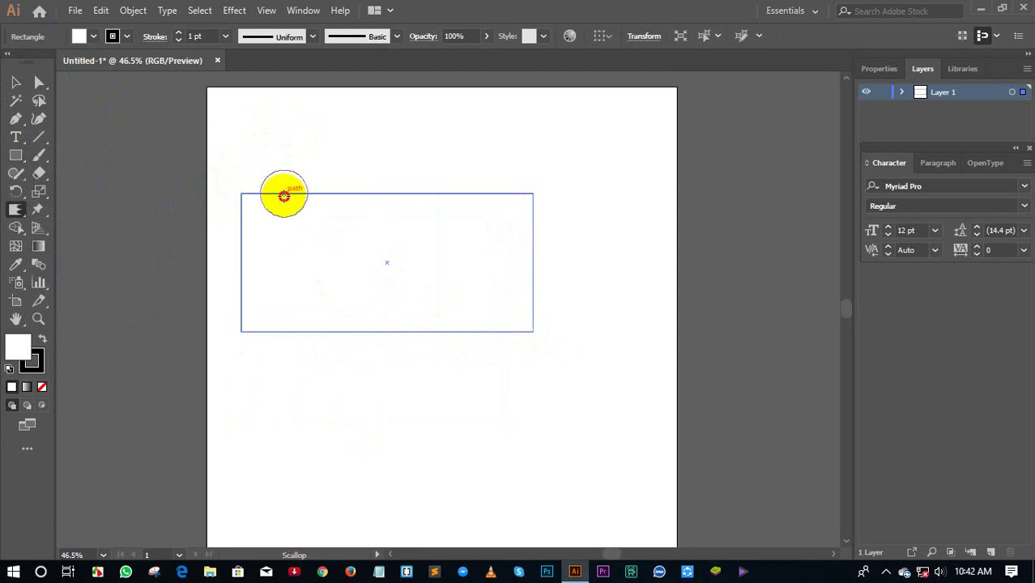
mouse_move(279, 199)
left_mouse_down()
mouse_move(337, 194)
mouse_move(542, 252)
mouse_move(527, 233)
mouse_move(517, 307)
mouse_move(490, 363)
mouse_move(406, 331)
mouse_move(254, 381)
mouse_move(208, 290)
mouse_move(236, 269)
mouse_move(184, 238)
mouse_move(439, 205)
mouse_move(442, 267)
left_mouse_up()
Step: Extend scallops to the top-right and crystallize a spike at the bottom-left corner
mouse_move(18, 204)
left_mouse_down()
mouse_move(55, 246)
mouse_move(91, 323)
left_mouse_up()
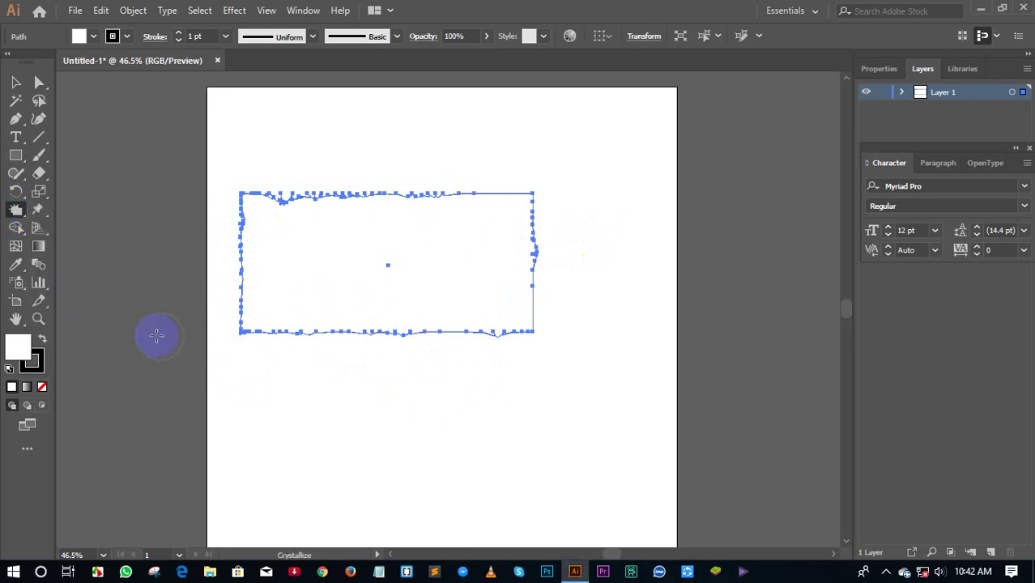
left_click_drag(243, 344, 287, 296)
left_click(290, 201)
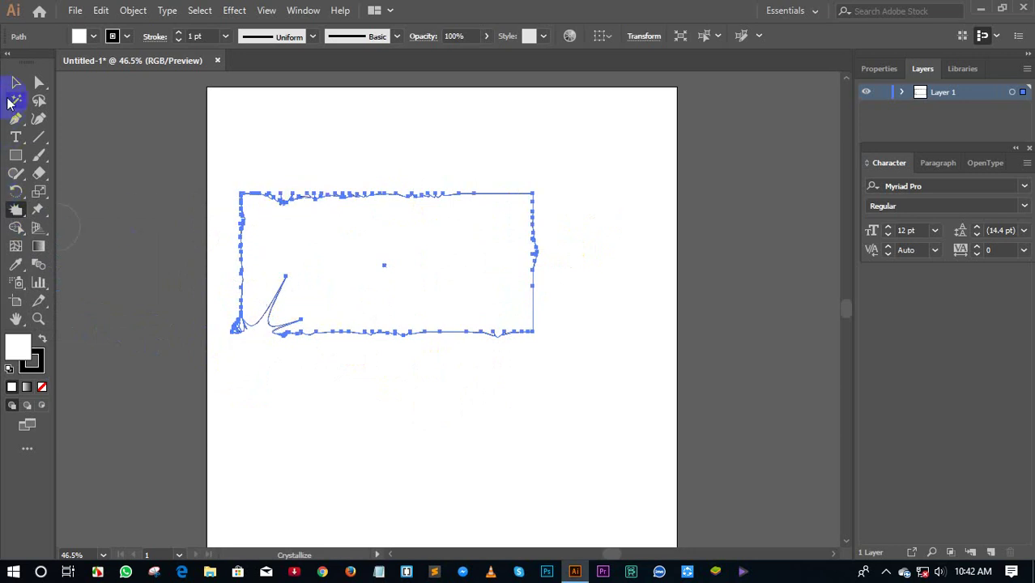
Step: Deselect the roughened rectangle
left_click(15, 82)
left_click_drag(16, 209, 49, 249)
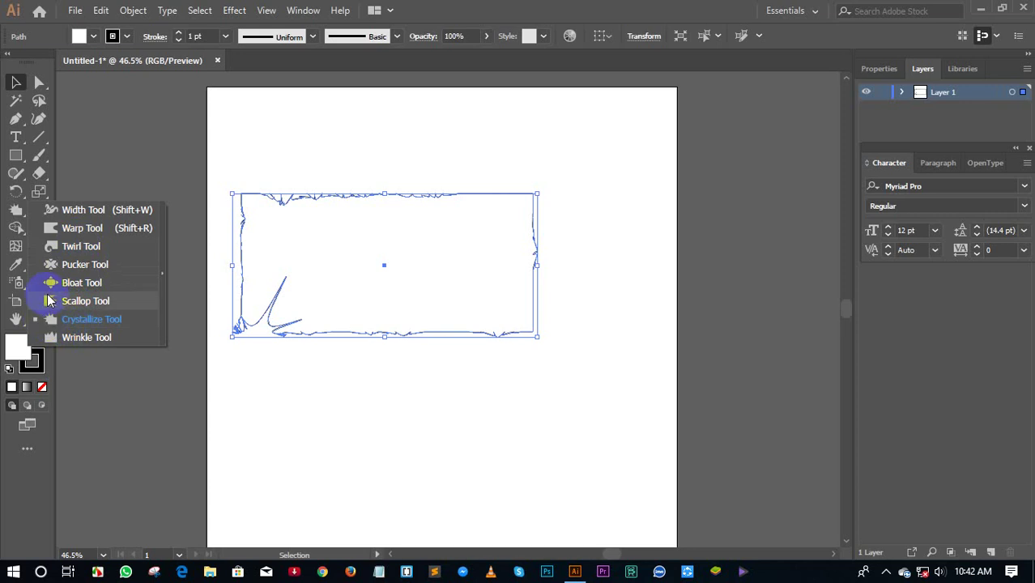
left_click(99, 146)
left_click(172, 127)
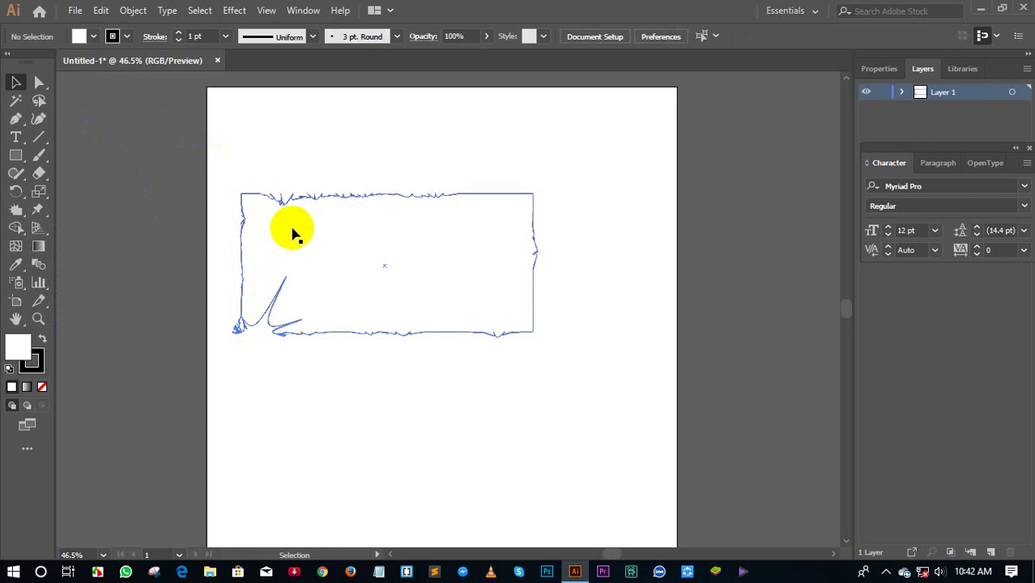
Step: Add crystallize spikes along the bottom edge, top-right corner and left side
left_click(18, 217)
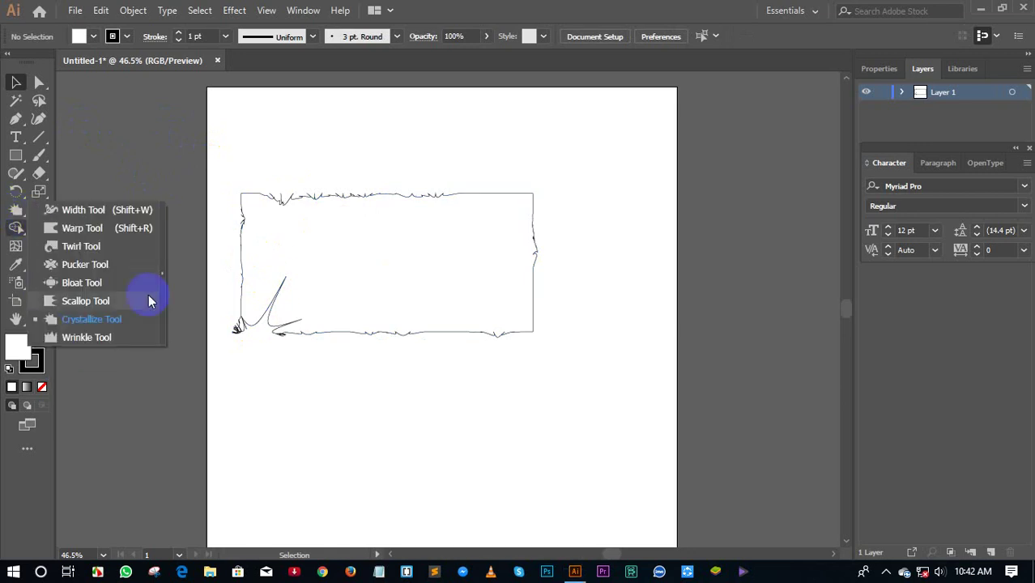
left_click(83, 323)
mouse_move(340, 347)
left_mouse_down()
mouse_move(464, 316)
mouse_move(512, 276)
mouse_move(532, 301)
mouse_move(513, 279)
mouse_move(483, 187)
mouse_move(531, 191)
left_mouse_up()
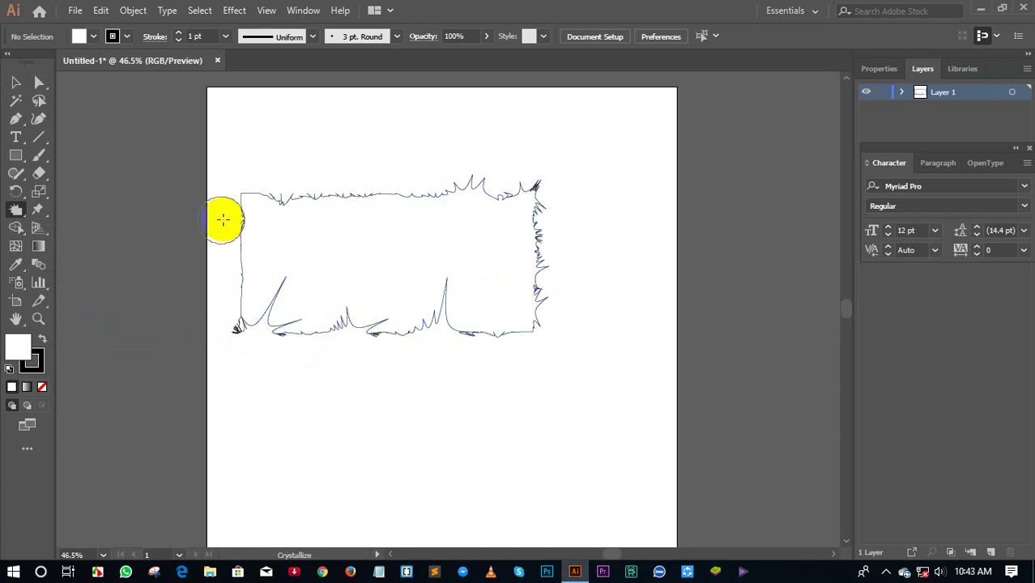
left_click_drag(222, 220, 224, 259)
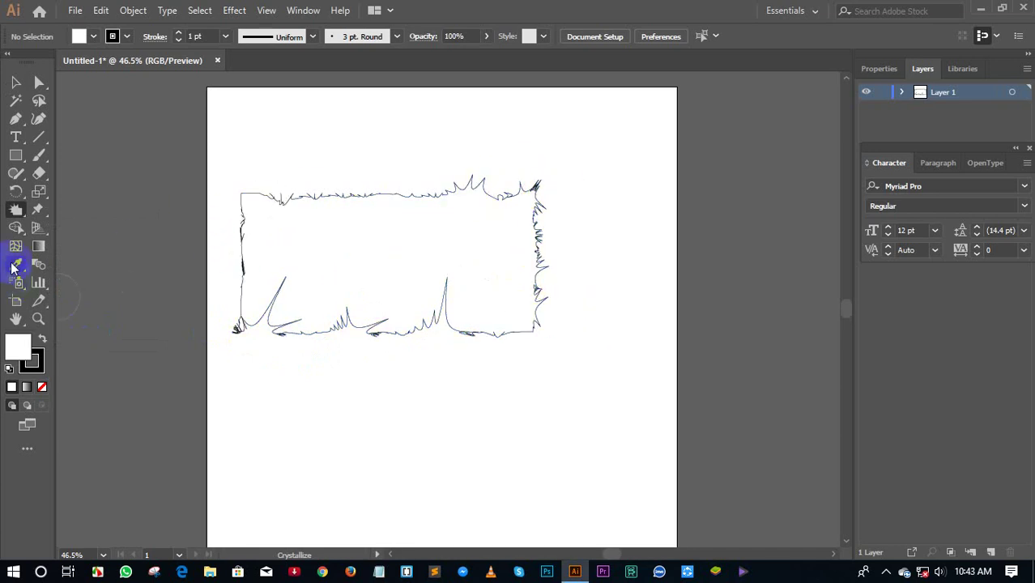
left_click(15, 209)
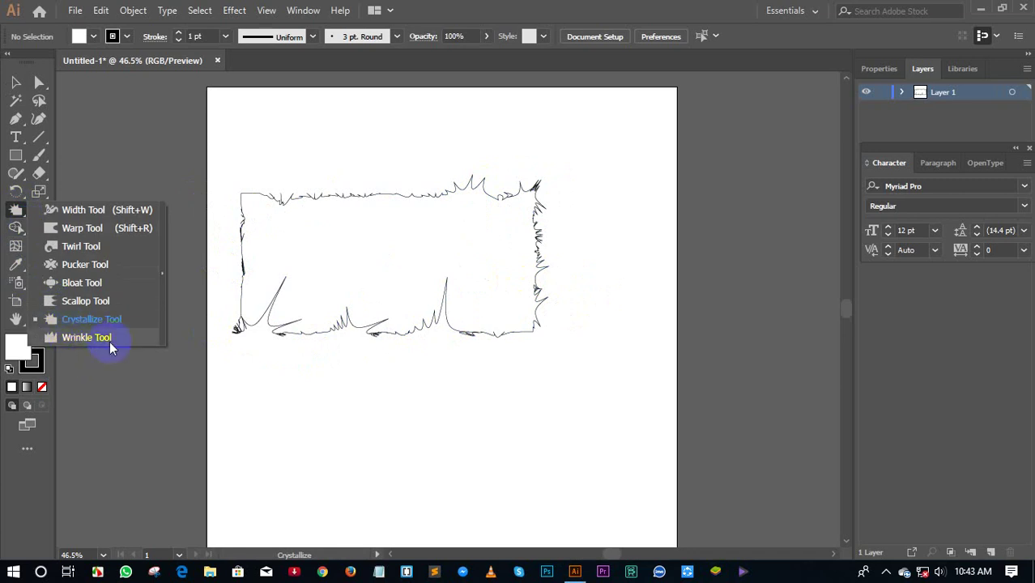
Step: Wrinkle the spiky frame's edges
left_click(93, 338)
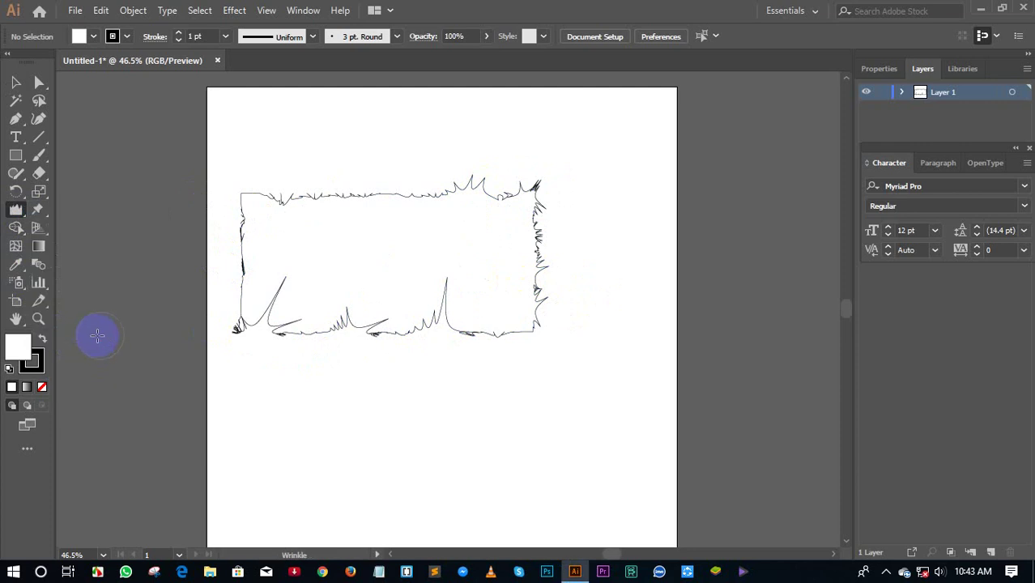
mouse_move(413, 353)
left_mouse_down()
mouse_move(418, 316)
mouse_move(512, 322)
mouse_move(518, 242)
mouse_move(416, 208)
mouse_move(398, 189)
mouse_move(328, 196)
mouse_move(274, 215)
mouse_move(255, 199)
mouse_move(241, 227)
mouse_move(234, 196)
mouse_move(219, 224)
mouse_move(244, 260)
mouse_move(212, 257)
mouse_move(271, 245)
left_mouse_up()
left_click(16, 210)
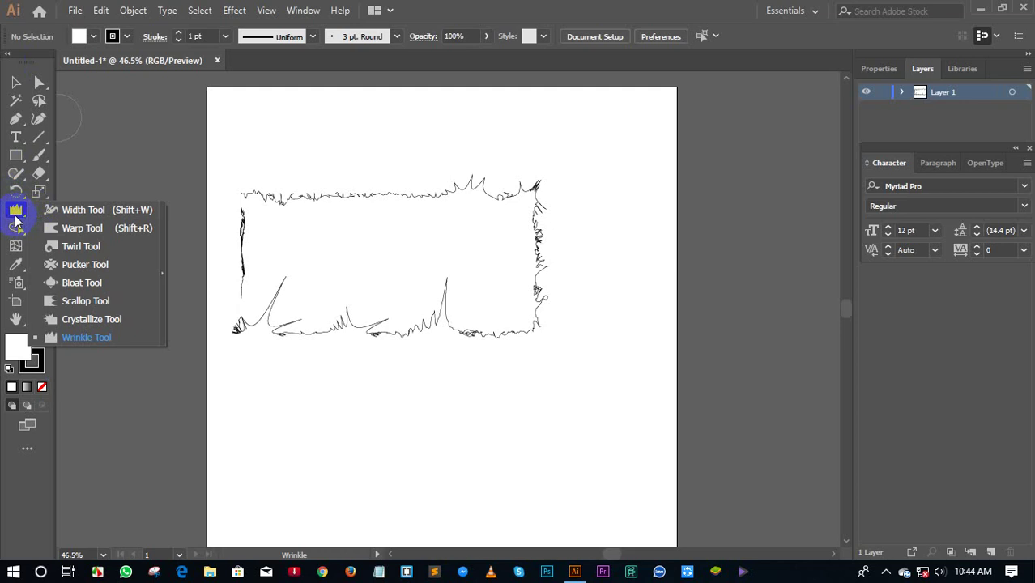
Step: Select the whole distorted frame and delete it
left_click(16, 82)
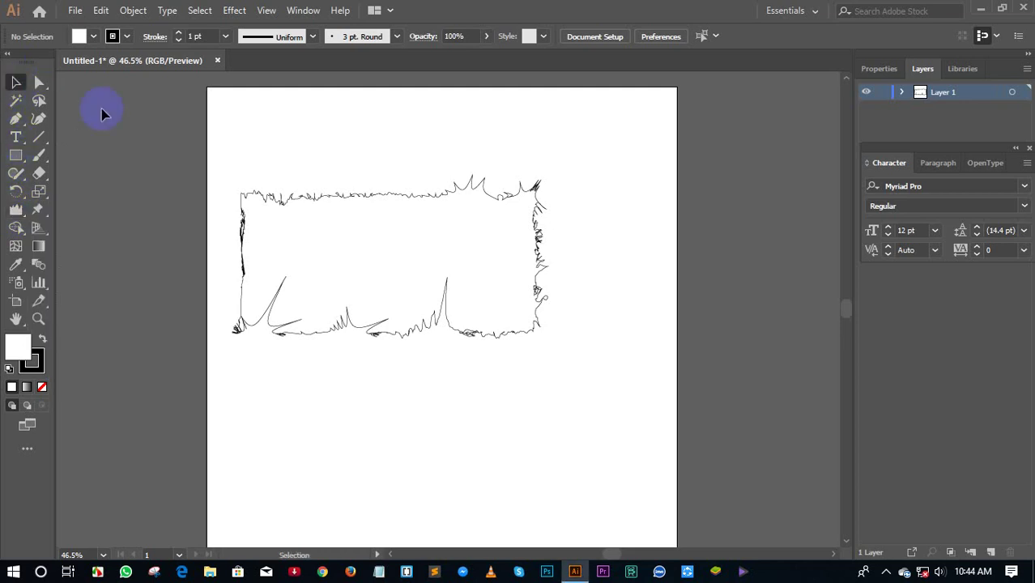
left_click_drag(254, 178, 392, 329)
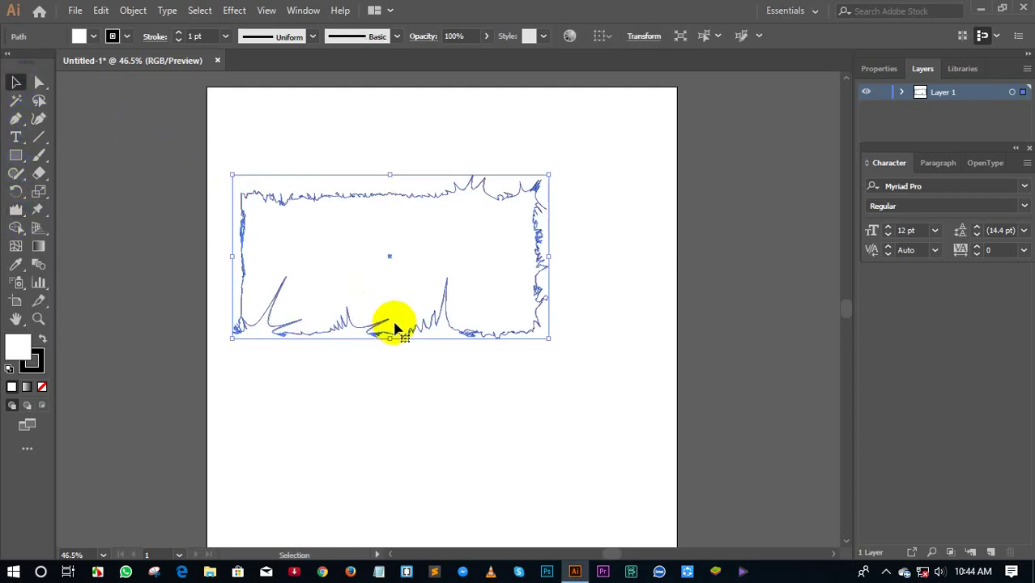
key("Delete")
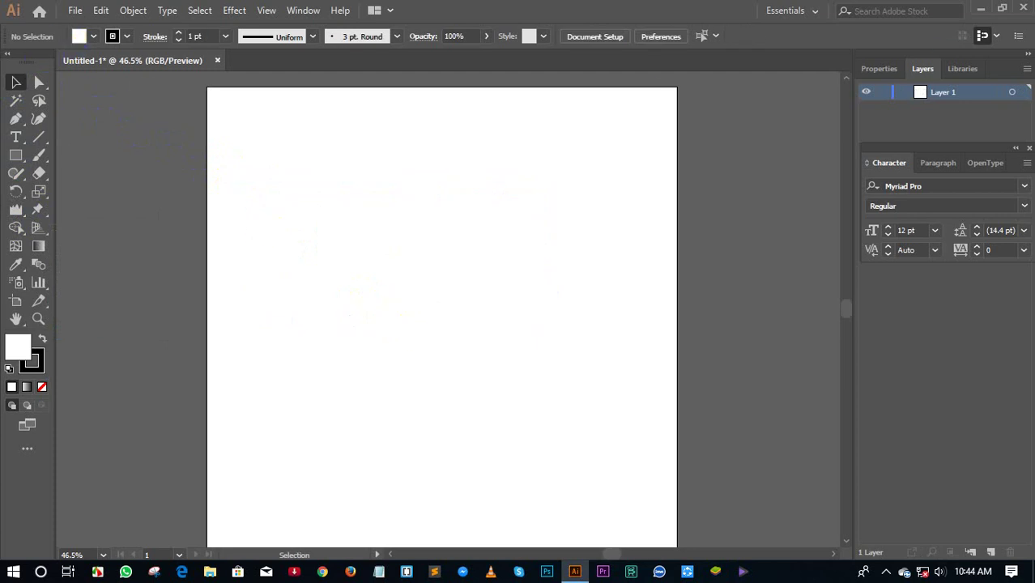
Step: Minimize Illustrator to show the Windows desktop
left_click(983, 11)
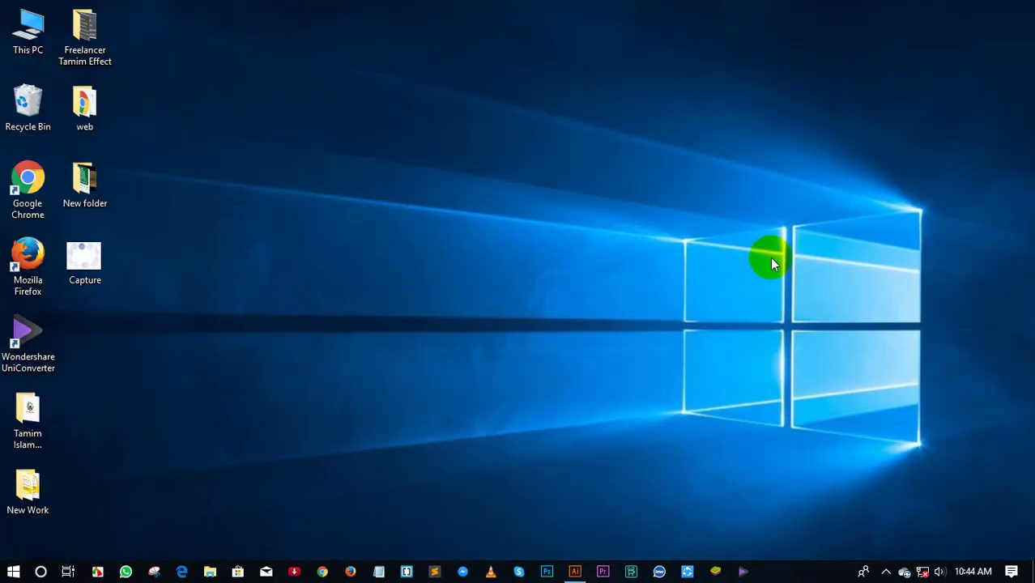